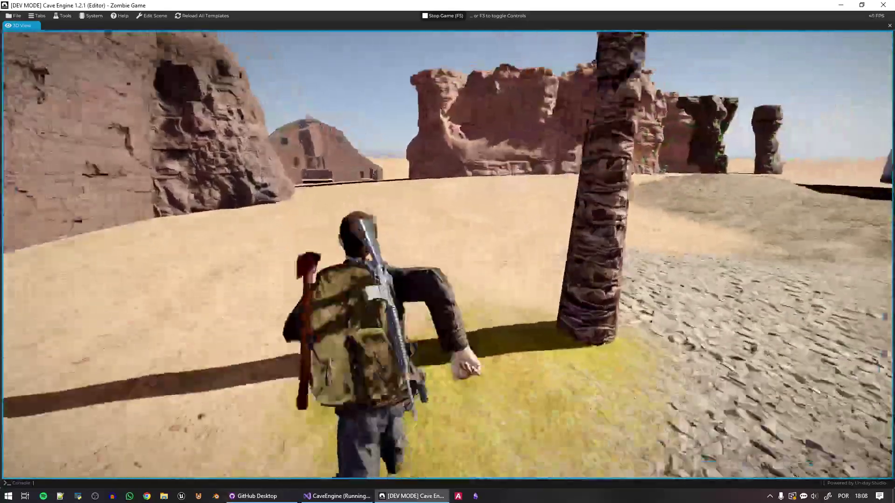
Walk the character around the plants and palm tree in the running game, switch between weapons, and stop the game.
key("w")
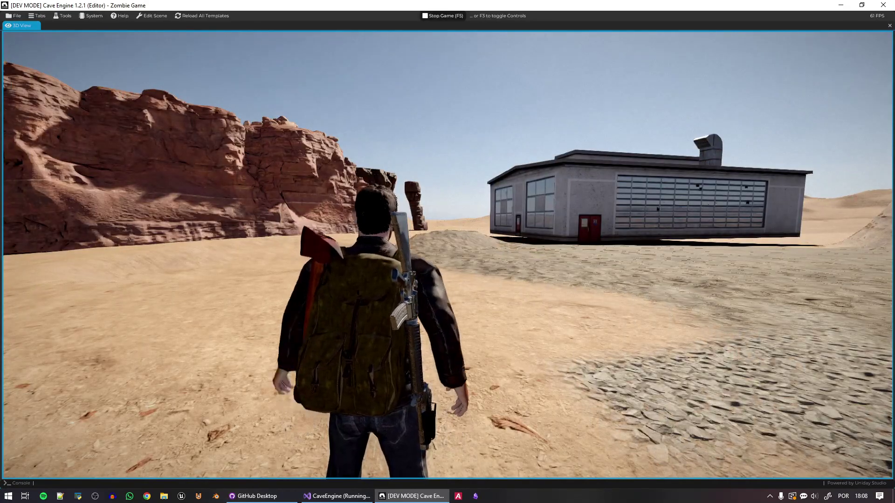
key("w")
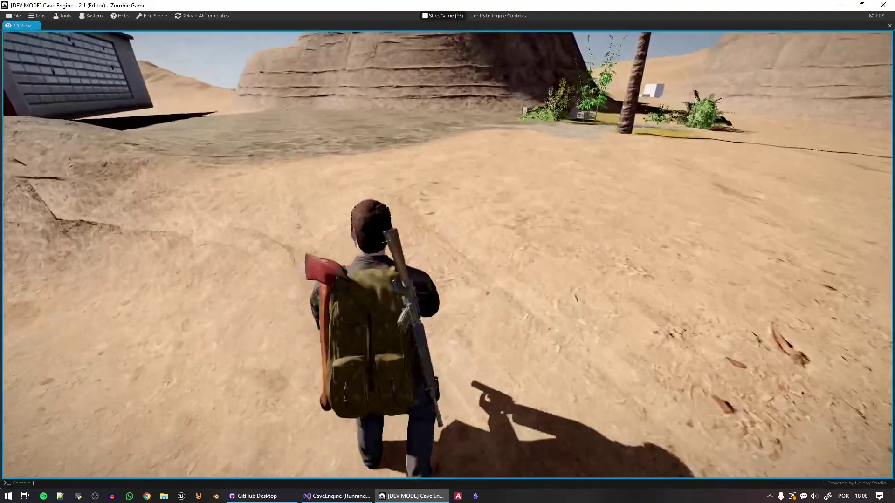
key("w")
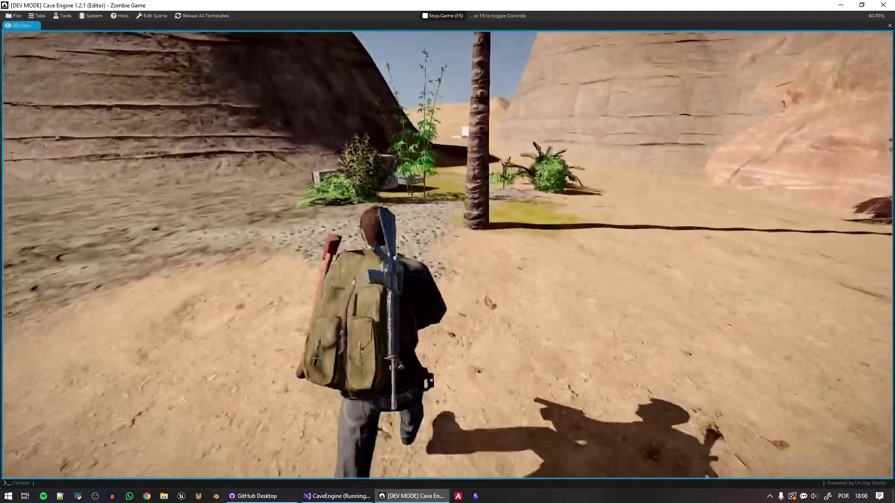
key("w")
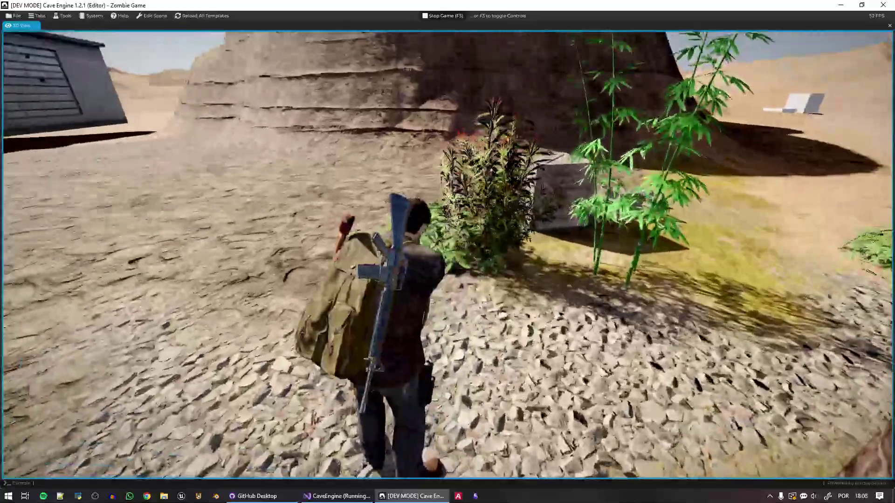
key("w")
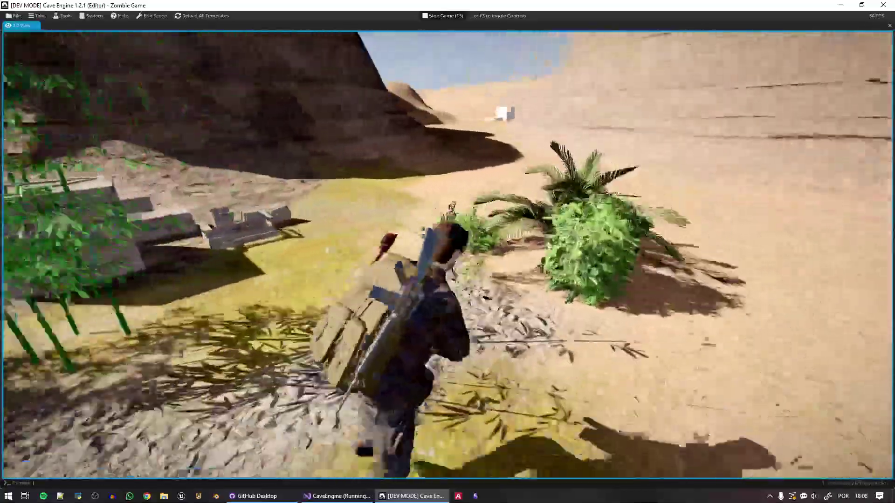
key("1")
key("2")
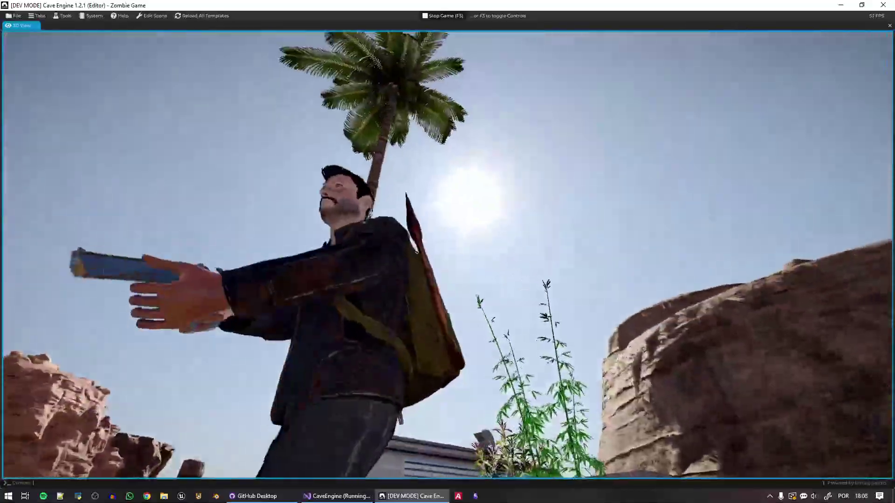
key("s")
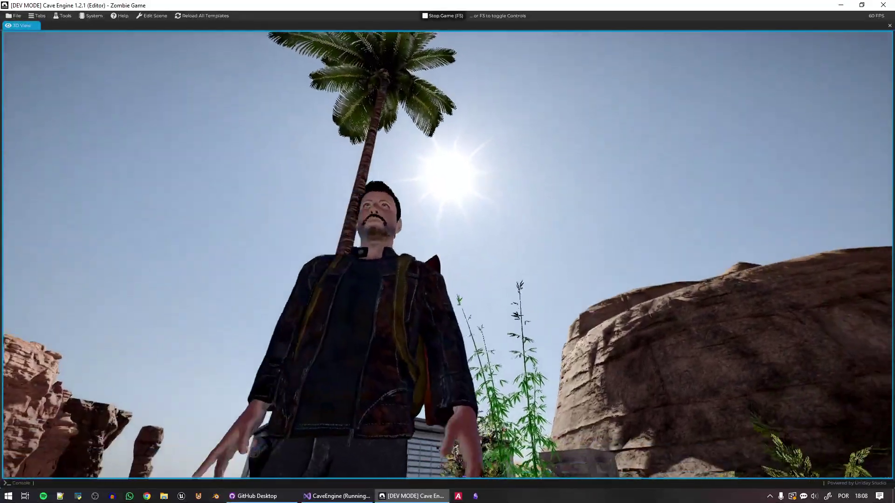
key("d")
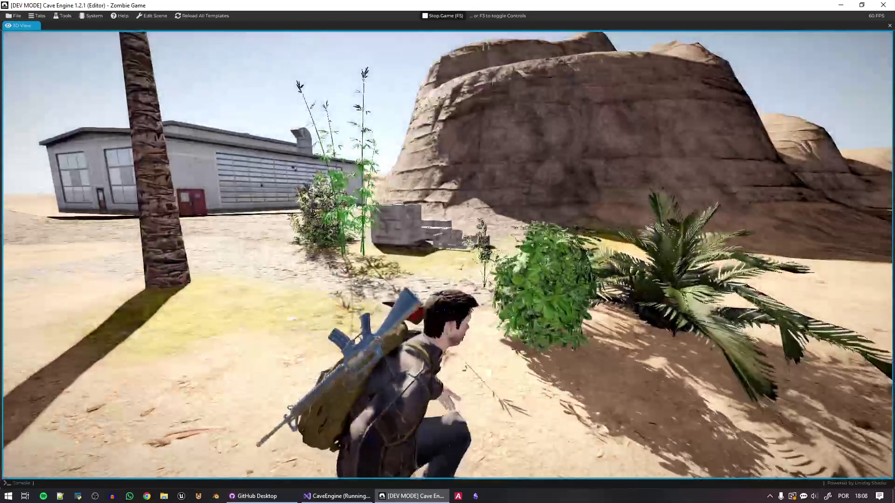
key("F5")
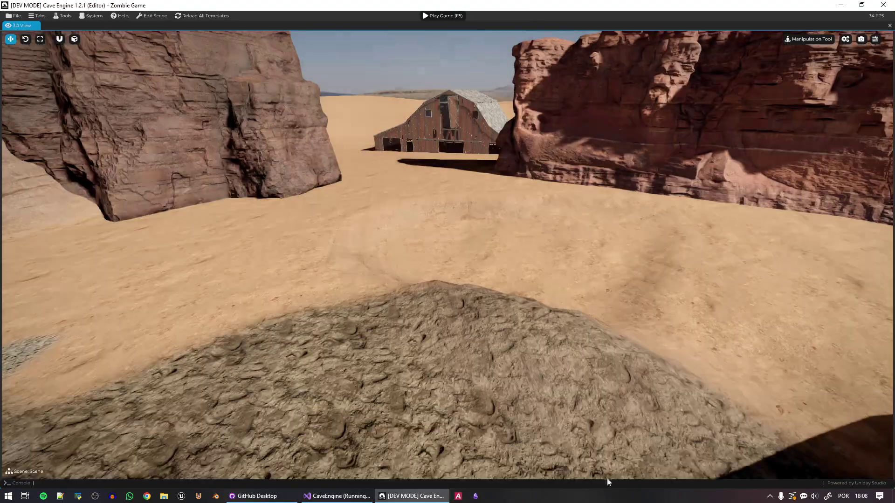
Duplicate the palm-like shrub beside the crates six times across the open sand past the tall palm tree.
right_click_drag(607, 474, 448, 476)
key("a")
left_click(292, 285)
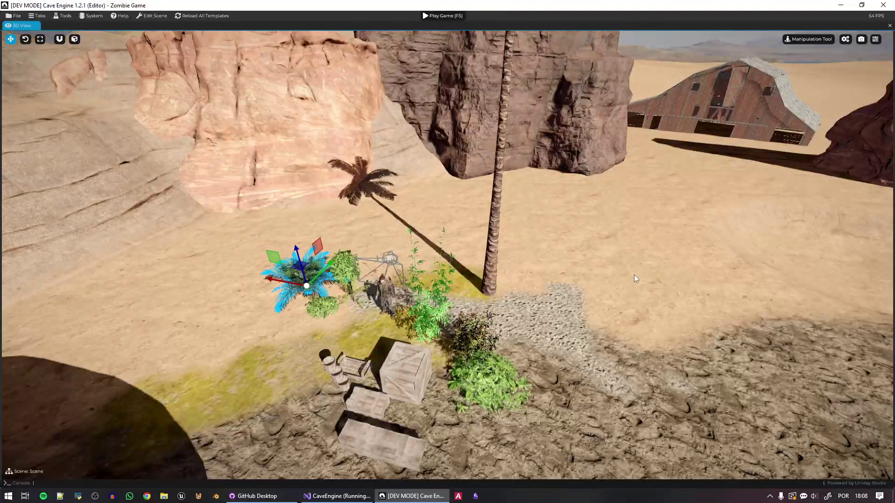
left_click(676, 236, "ctrl")
left_click(715, 291, "ctrl")
left_click(635, 311, "ctrl")
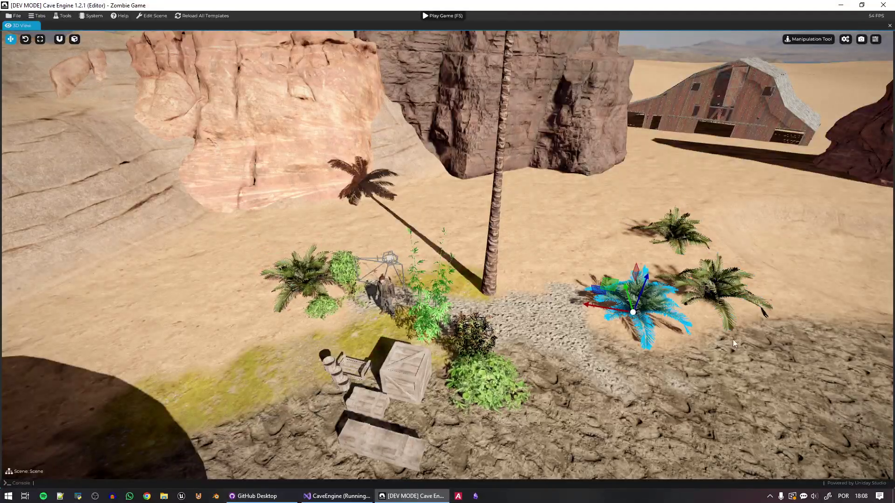
left_click(797, 337, "ctrl")
left_click(739, 227, "ctrl")
left_click(646, 206, "ctrl")
Place one copy of the tall palm tree on the open sand between the shrub copies and the red cliff.
right_click_drag(606, 275, 690, 221)
key("d")
left_click(321, 264)
left_click(675, 262, "ctrl")
key("w")
key("s")
right_click_drag(675, 268, 675, 329)
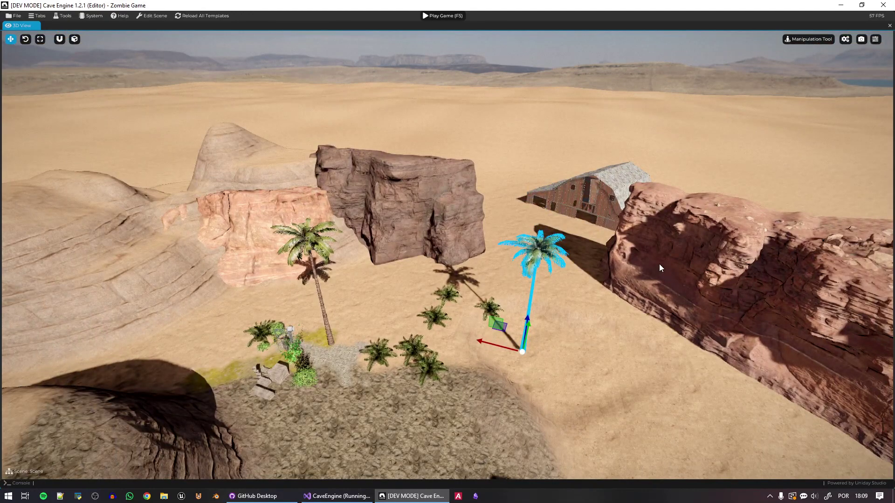
Restore the full editor layout, select the terrain, and activate the Terrain Tool with a brush size of 30.7 m.
key("ctrl+space")
left_click(560, 185)
left_click(589, 91)
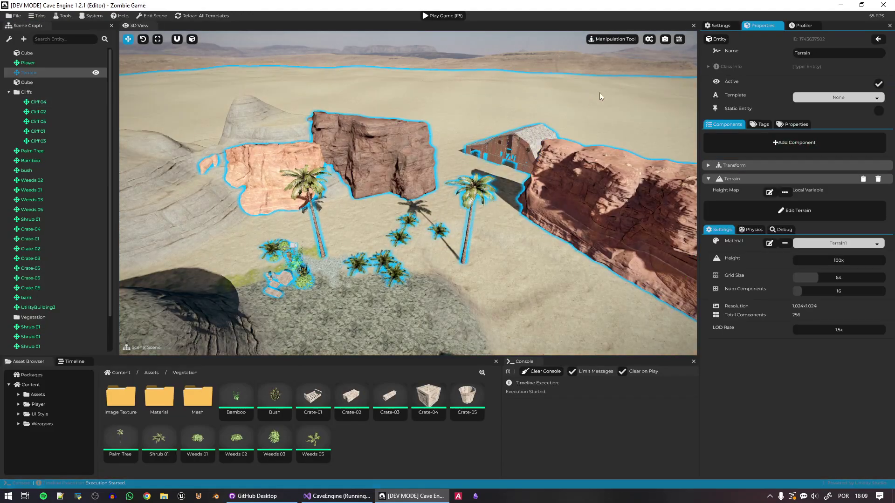
left_click(617, 41)
left_click(660, 56)
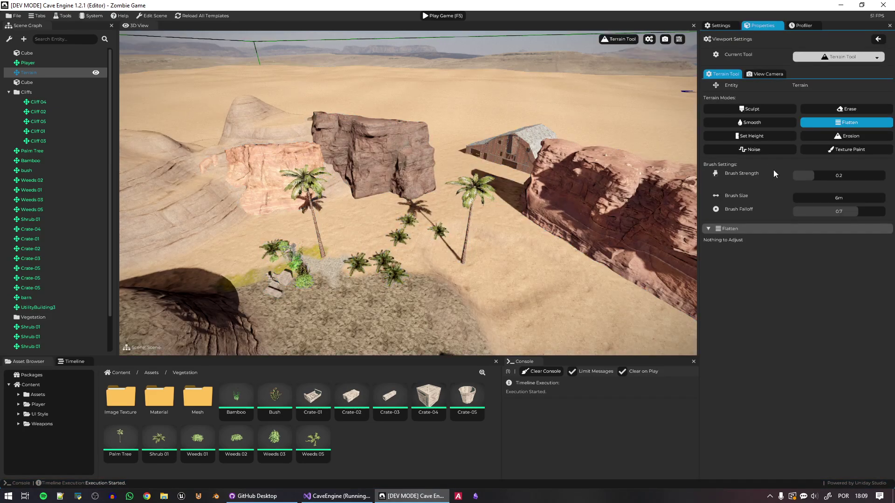
right_click_drag(545, 114, 552, 117)
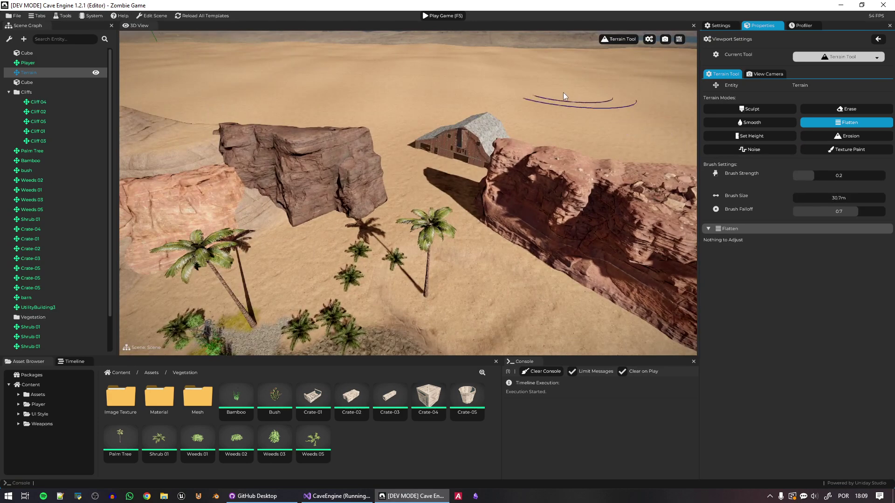
Sculpt hills on the flat sand behind the barn and roughen them with Noise at brush strength 0.6725.
left_click(766, 108)
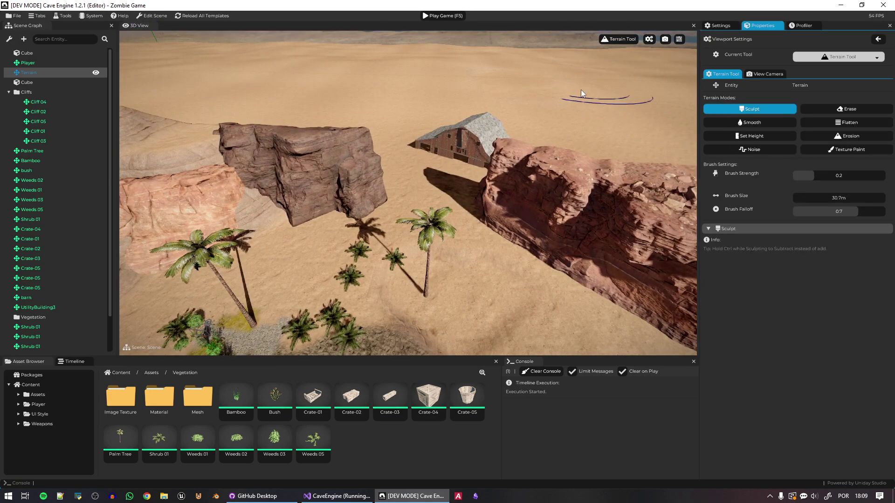
mouse_move(581, 90)
left_mouse_down()
mouse_move(592, 97)
mouse_move(512, 77)
mouse_move(489, 85)
left_mouse_up()
left_click_drag(802, 175, 855, 176)
left_click(762, 150)
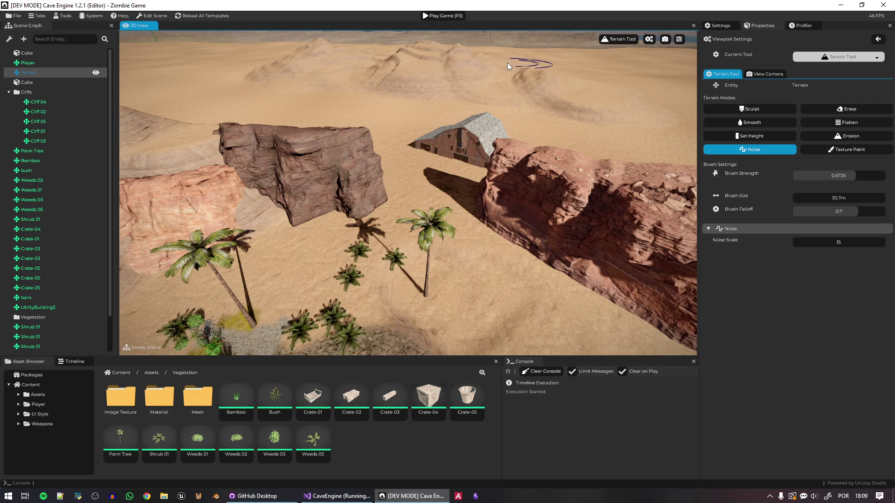
right_click_drag(554, 69, 471, 136)
key("w")
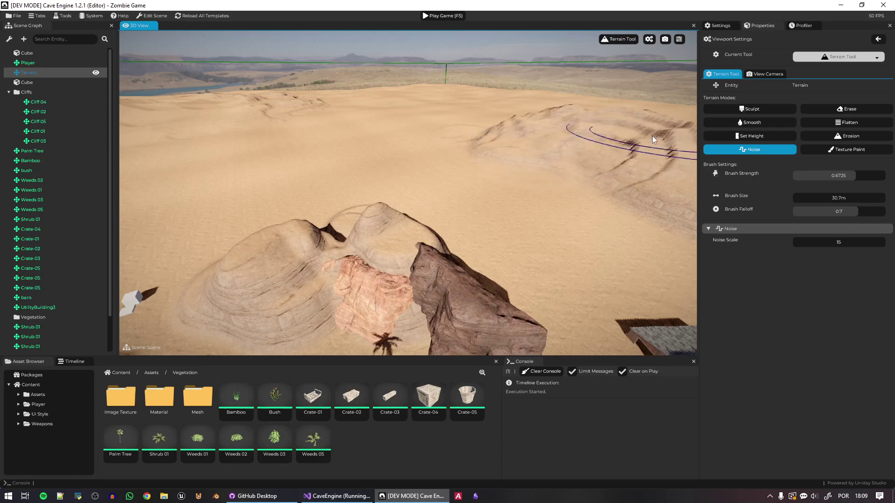
Apply Erosion across the sculpted hills behind the barn.
left_click(846, 136)
right_click_drag(536, 154, 470, 143)
mouse_move(497, 166)
left_mouse_down()
mouse_move(451, 108)
mouse_move(429, 106)
mouse_move(341, 138)
left_mouse_up()
left_click_drag(581, 170, 608, 178)
right_click_drag(608, 178, 482, 138)
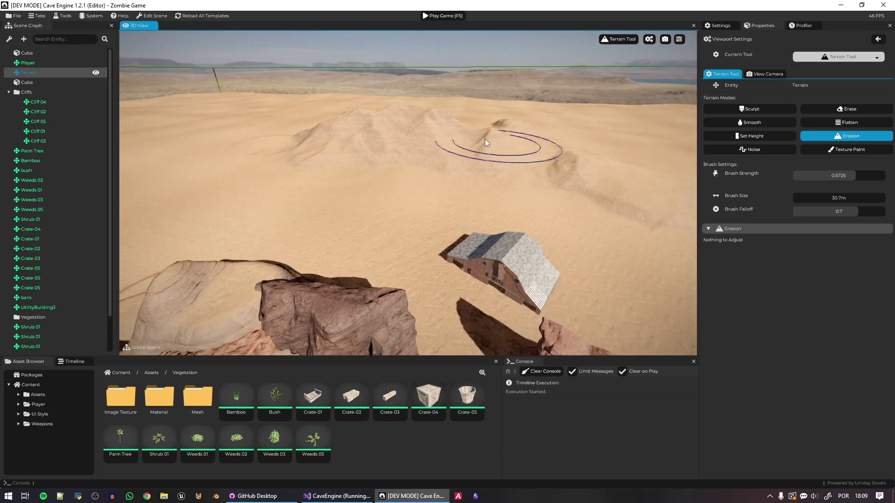
right_click_drag(655, 198, 600, 181)
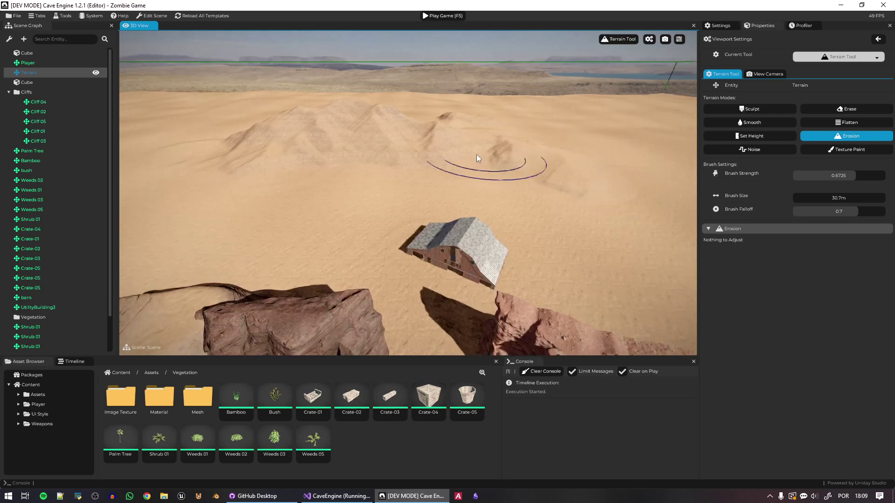
Return to the Manipulation Tool and delete all the copied shrubs and the copied palm tree from the sand.
left_click(624, 38)
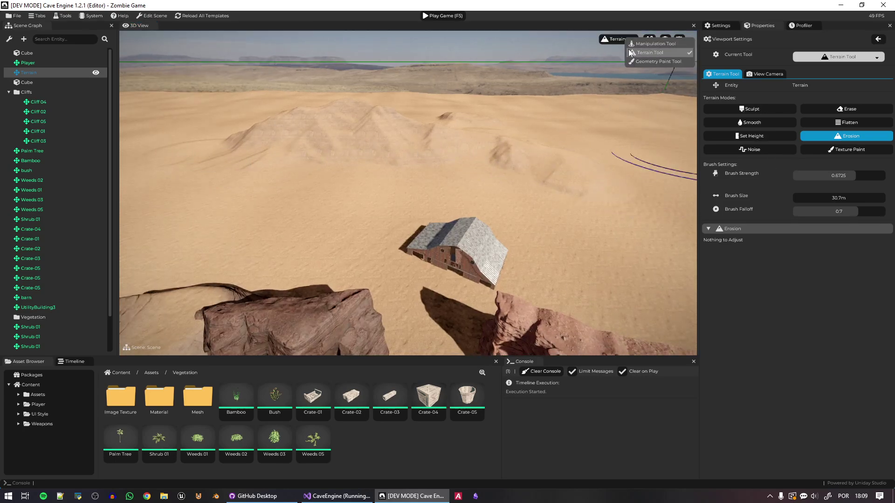
left_click(645, 46)
right_click_drag(408, 193, 417, 147)
key("w")
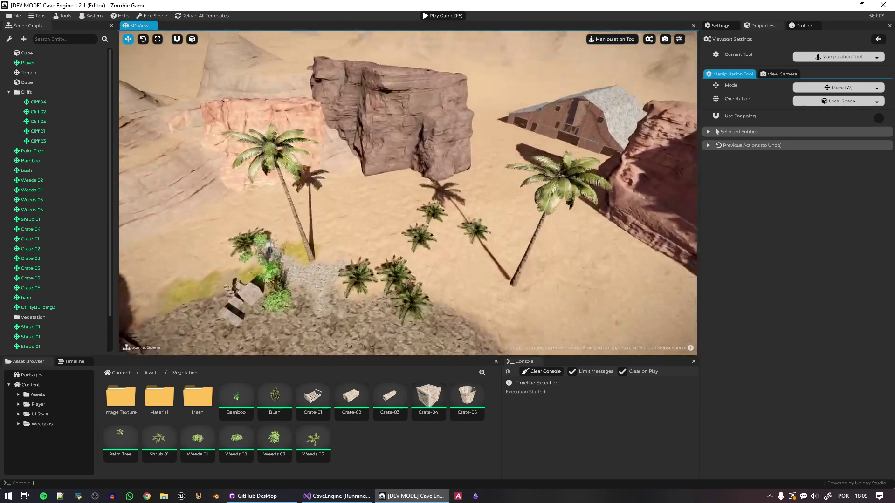
left_click(415, 264)
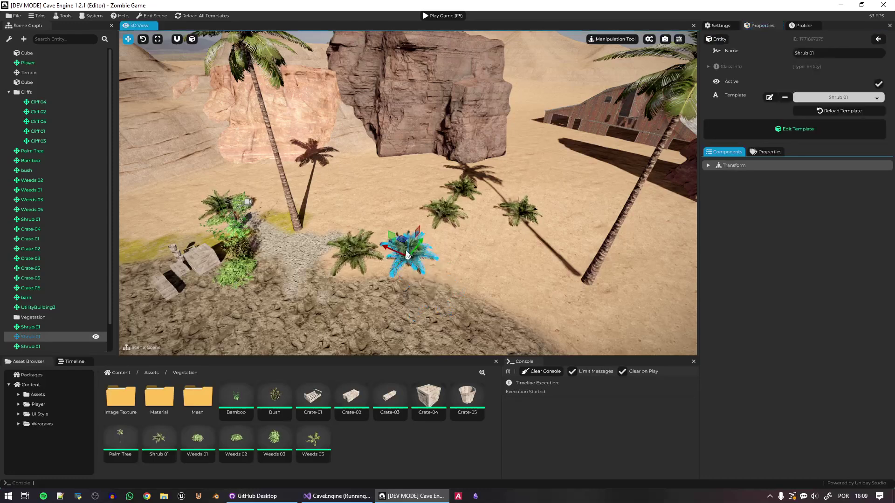
key("Delete")
left_click(464, 183)
key("Delete")
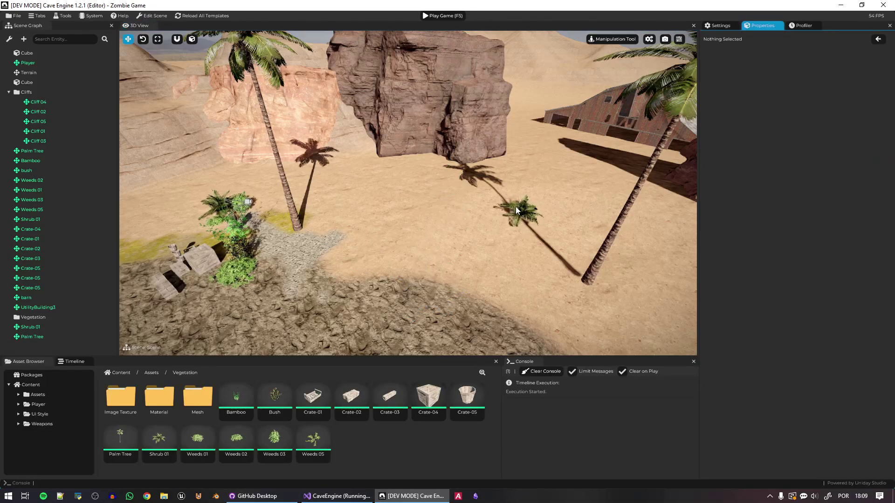
left_click(516, 206)
key("Delete")
left_click(604, 251)
key("Delete")
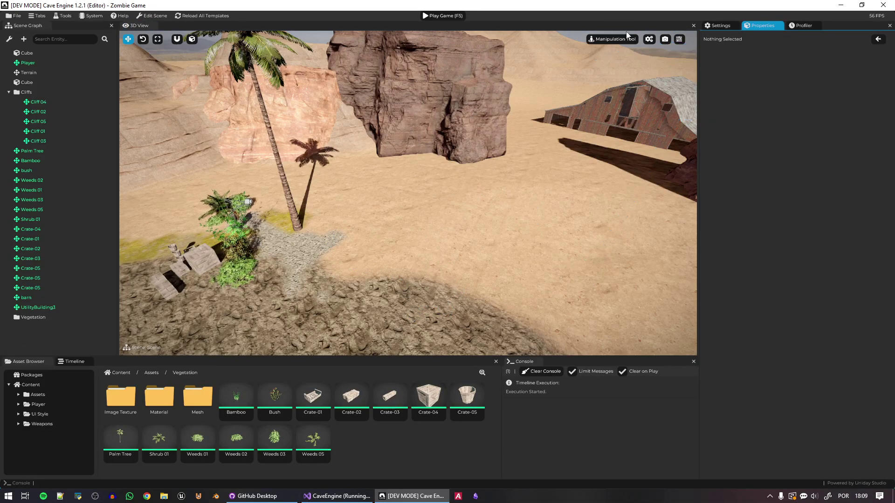
Activate the Geometry Paint Tool and add a paint layer that uses the Shrub 01 template as its base.
left_click(629, 39)
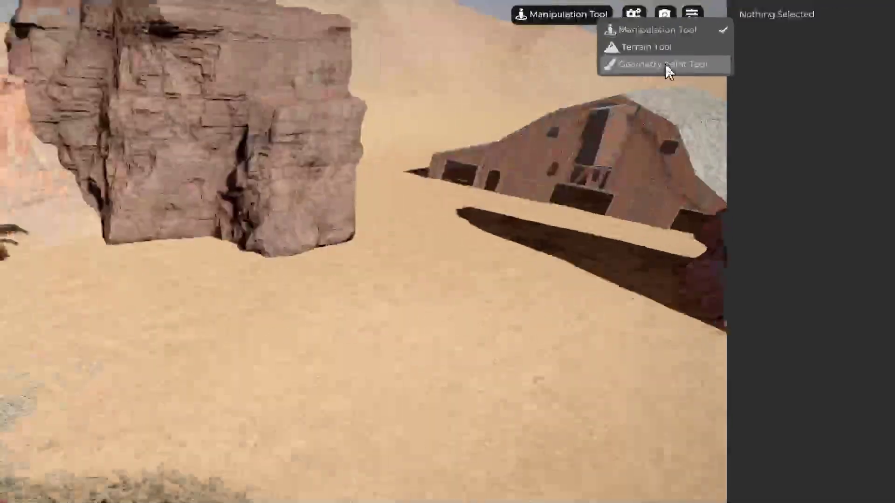
left_click(662, 64)
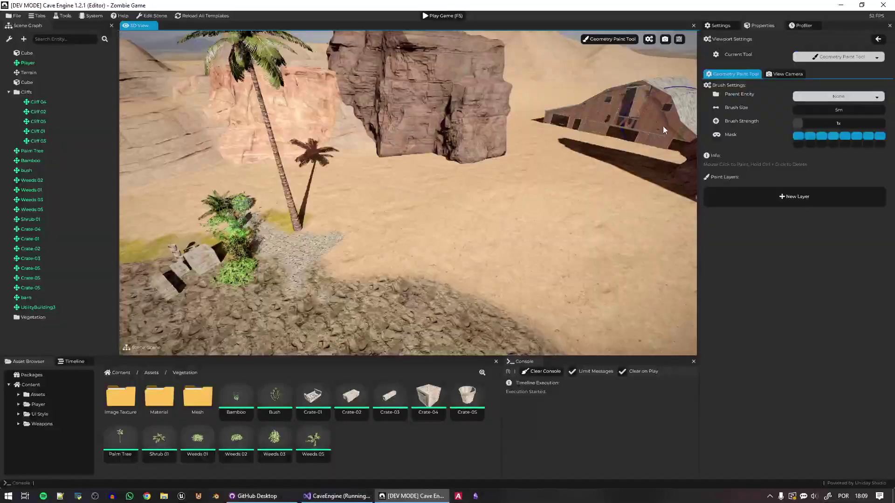
right_click_drag(707, 228, 437, 480)
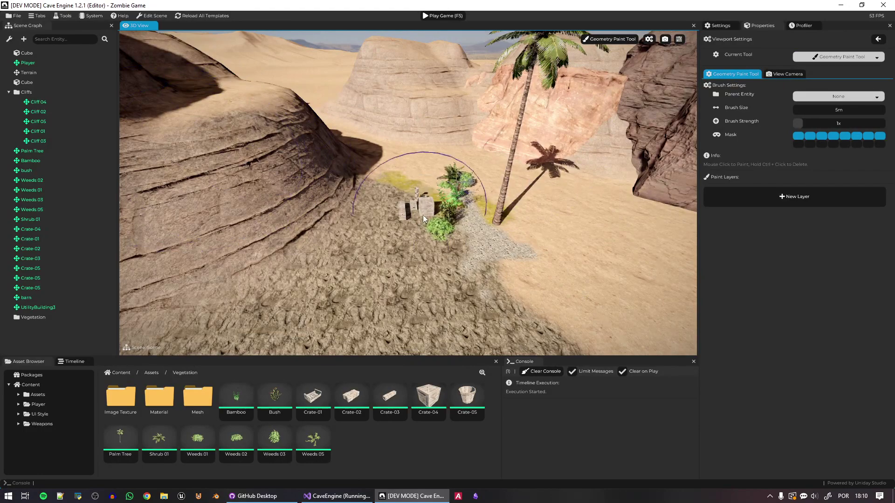
right_click_drag(424, 213, 671, 192)
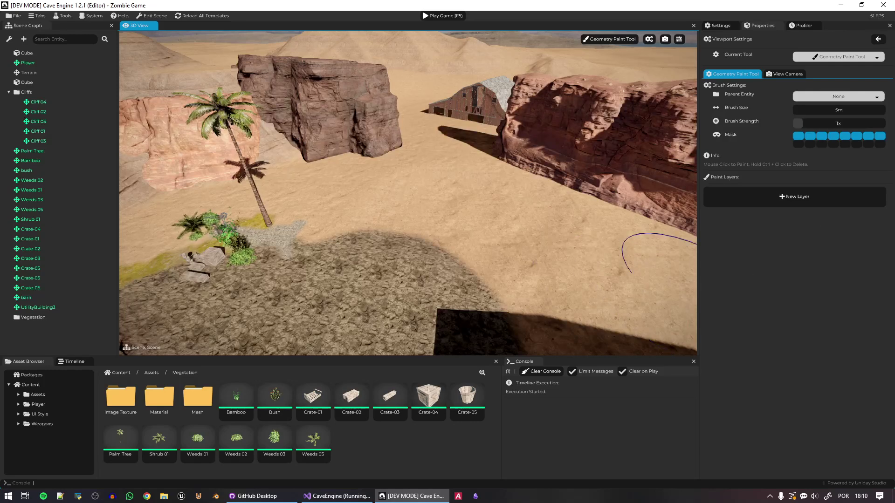
left_click(814, 203)
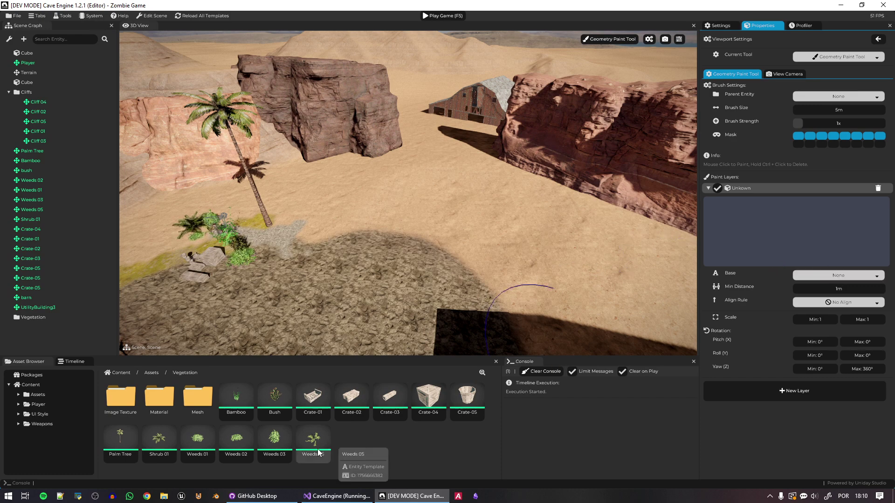
left_click_drag(159, 439, 828, 275)
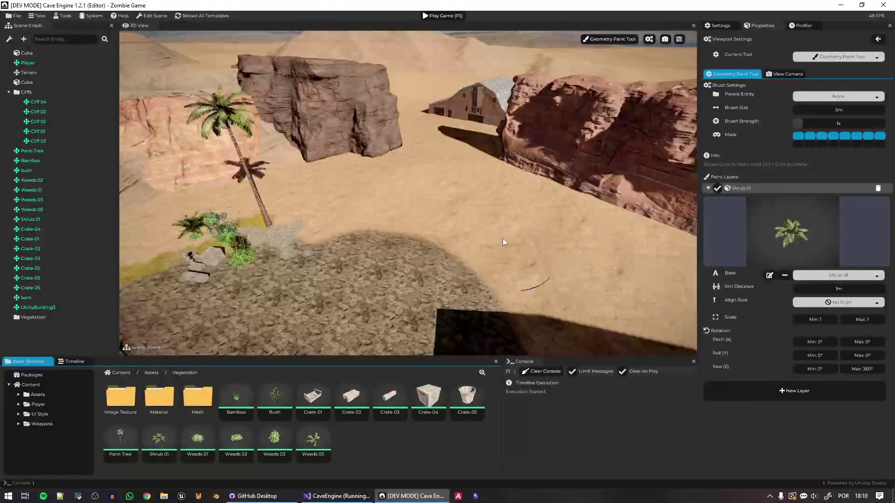
Paint shrubs over the open sand with the new layer and erase them again with the brush.
mouse_move(503, 239)
left_mouse_down()
mouse_move(541, 276)
mouse_move(460, 184)
mouse_move(564, 222)
left_mouse_up()
mouse_move(564, 222)
right_mouse_down()
mouse_move(652, 238)
mouse_move(557, 228)
right_mouse_up()
key("d")
mouse_move(550, 261)
left_mouse_down("ctrl")
mouse_move(518, 275)
mouse_move(390, 253)
mouse_move(353, 190)
mouse_move(442, 210)
mouse_move(487, 188)
mouse_move(412, 161)
left_mouse_up("ctrl")
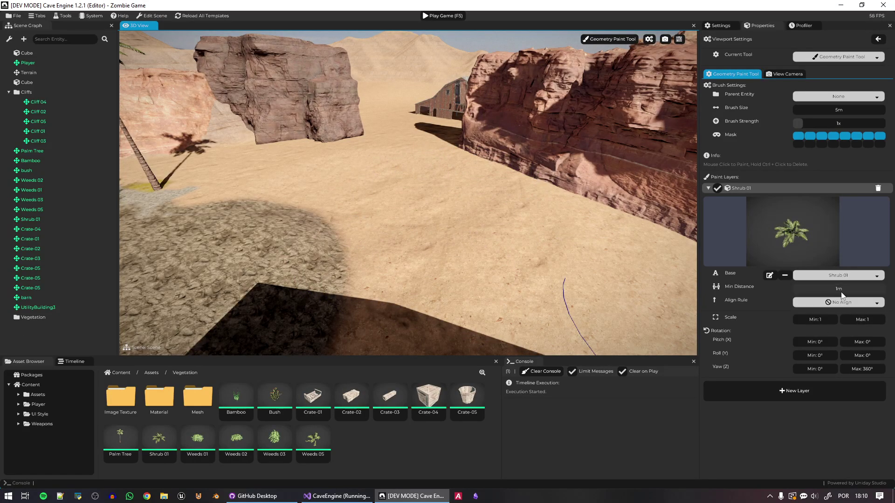
Set the Shrub 01 layer's minimum distance to 1.9 m, then test it by painting and erasing shrubs on the sand.
left_click_drag(843, 295, 858, 295)
mouse_move(539, 251)
left_mouse_down()
mouse_move(416, 236)
mouse_move(538, 212)
left_mouse_up()
mouse_move(585, 254)
left_mouse_down("ctrl")
mouse_move(388, 221)
mouse_move(448, 214)
mouse_move(331, 176)
mouse_move(477, 248)
mouse_move(552, 264)
mouse_move(348, 184)
mouse_move(417, 172)
left_mouse_up("ctrl")
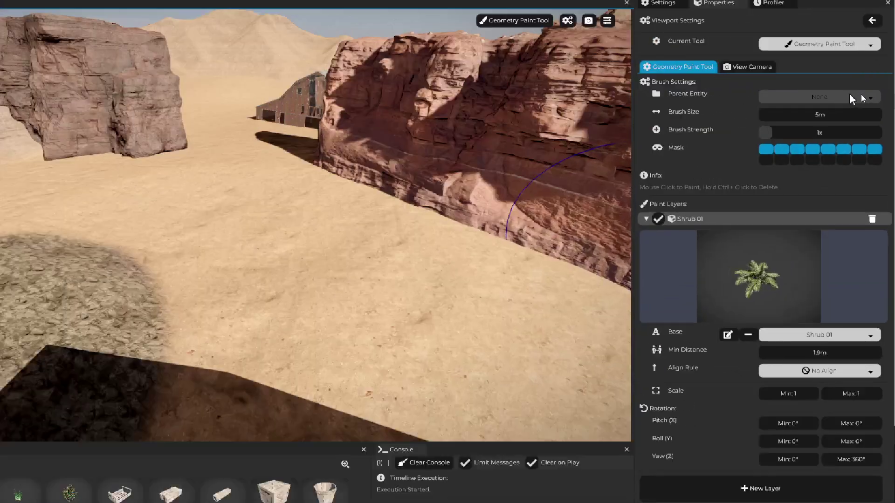
Set the paint brush's parent entity to the Vegetation folder, then test it by painting and erasing shrubs on the sand.
left_click(838, 96)
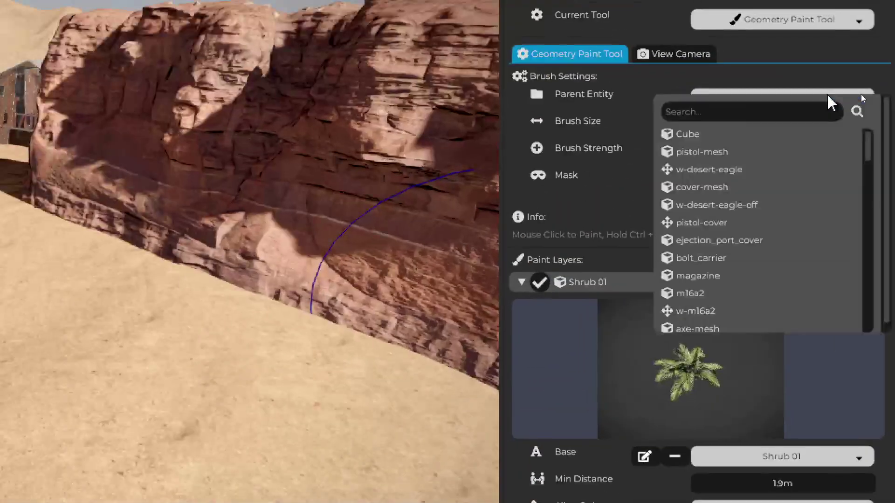
left_click(775, 112)
type("vege")
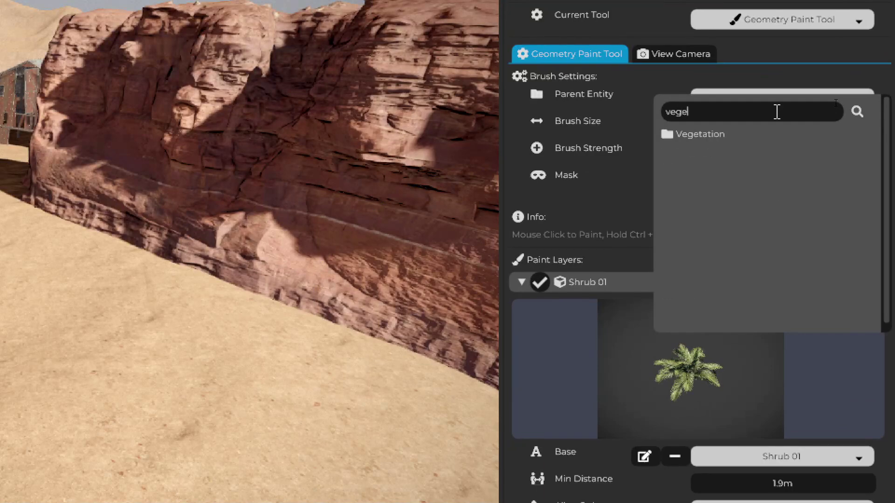
left_click(672, 134)
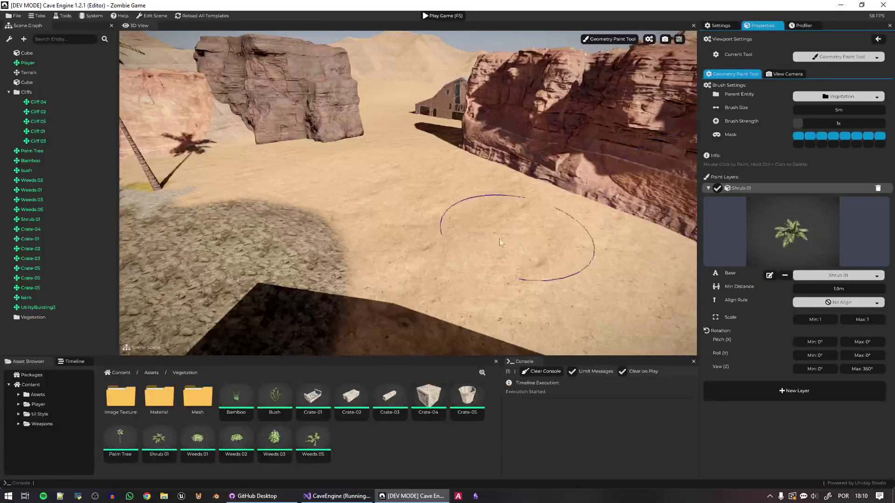
left_click_drag(493, 242, 461, 205)
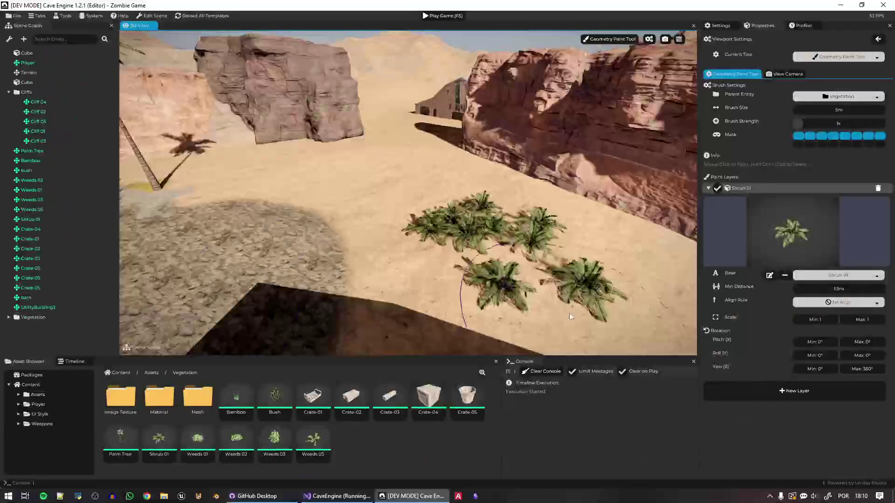
left_click_drag(569, 313, 480, 227, "ctrl")
Set the Shrub 01 layer's scale range to 0.8 minimum and 1.6 maximum, then test it by painting and erasing shrubs.
left_click_drag(832, 325, 829, 322)
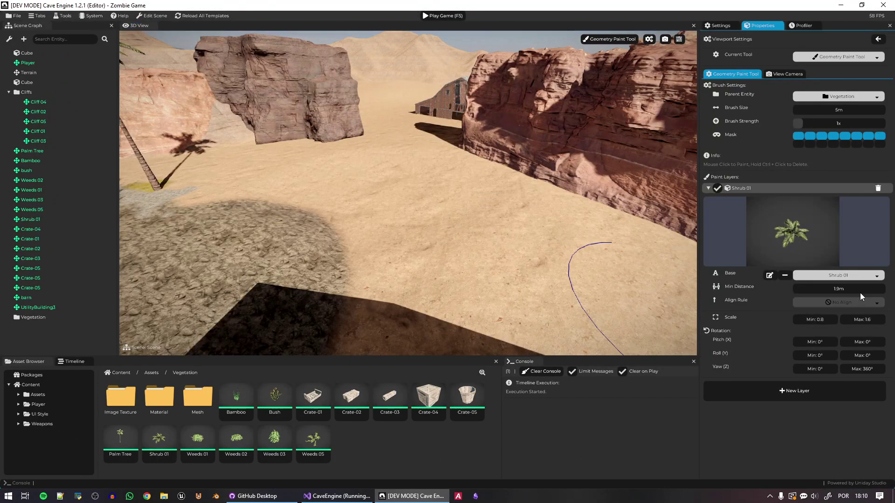
left_click_drag(518, 230, 476, 207)
mouse_move(476, 207)
right_mouse_down()
mouse_move(512, 222)
mouse_move(599, 290)
right_mouse_up()
key("d")
key("w")
mouse_move(600, 289)
left_mouse_down("ctrl")
mouse_move(566, 252)
mouse_move(404, 254)
mouse_move(470, 189)
mouse_move(536, 224)
left_mouse_up("ctrl")
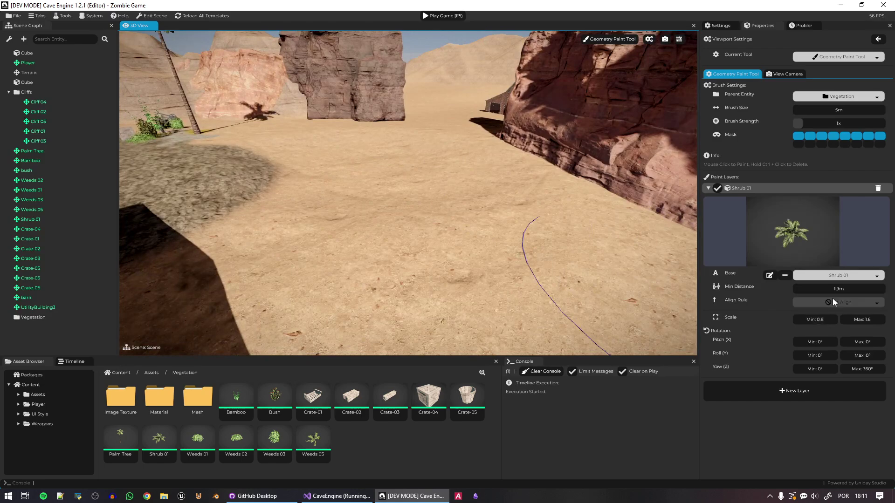
Set the Shrub 01 layer's minimum distance to 2.1 m and paint shrubs across the sand and beside the utility building.
left_click_drag(834, 291, 843, 293)
right_click_drag(623, 290, 536, 275)
key("a")
key("s")
key("a")
mouse_move(324, 145)
left_mouse_down()
mouse_move(276, 171)
mouse_move(364, 144)
mouse_move(637, 201)
mouse_move(625, 205)
left_mouse_up()
key("s")
right_click_drag(516, 262, 526, 297)
mouse_move(459, 261)
left_mouse_down()
mouse_move(453, 319)
mouse_move(485, 313)
left_mouse_up()
key("q")
mouse_move(484, 313)
right_mouse_down()
mouse_move(496, 290)
mouse_move(387, 240)
mouse_move(391, 256)
mouse_move(380, 242)
right_mouse_up()
key("s")
Return to the Manipulation Tool, select the terrain and start editing it with the Terrain Tool.
left_click(618, 39)
left_click(632, 44)
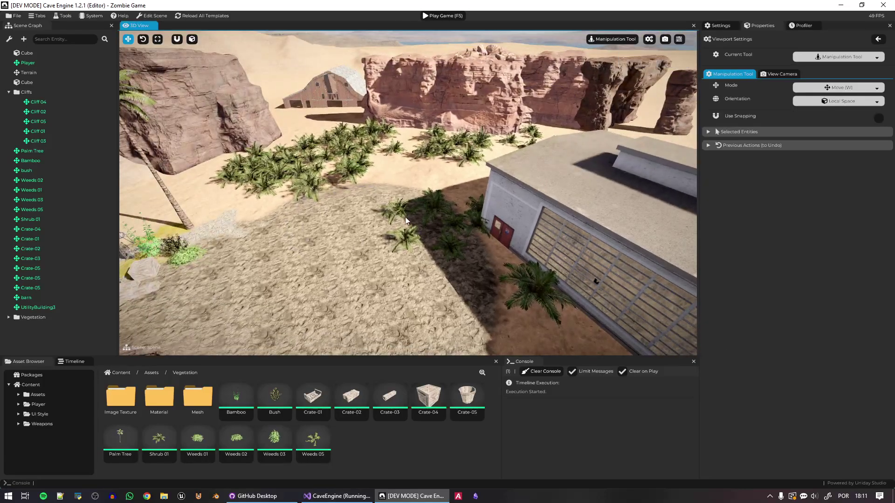
left_click(368, 215)
left_click(794, 210)
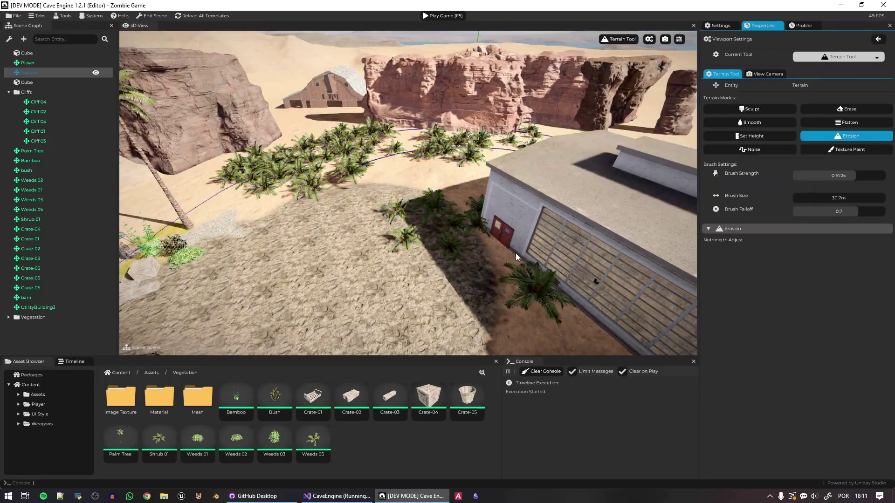
Set the terrain editing mode to Flatten with a brush size of 4.2 m.
mouse_move(515, 253)
right_mouse_down()
mouse_move(504, 251)
mouse_move(583, 245)
mouse_move(594, 231)
mouse_move(641, 219)
mouse_move(636, 205)
mouse_move(577, 205)
mouse_move(524, 262)
right_mouse_up()
key("s")
key("w")
key("s")
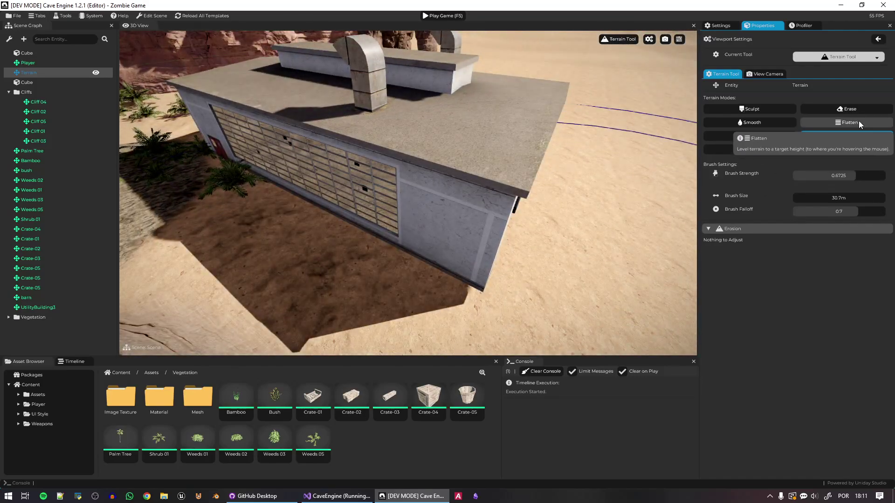
left_click(849, 124)
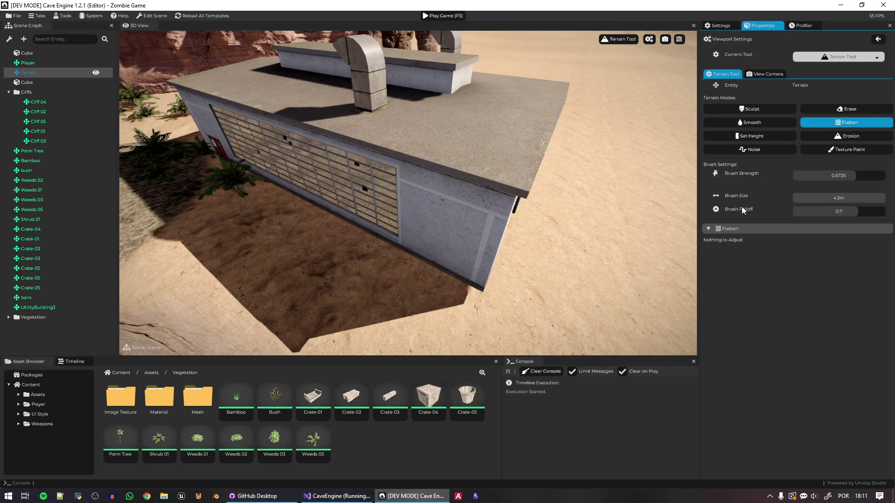
Flatten the sand around the utility building's walls and entrances.
left_click(283, 195)
middle_click_drag(496, 278, 454, 253)
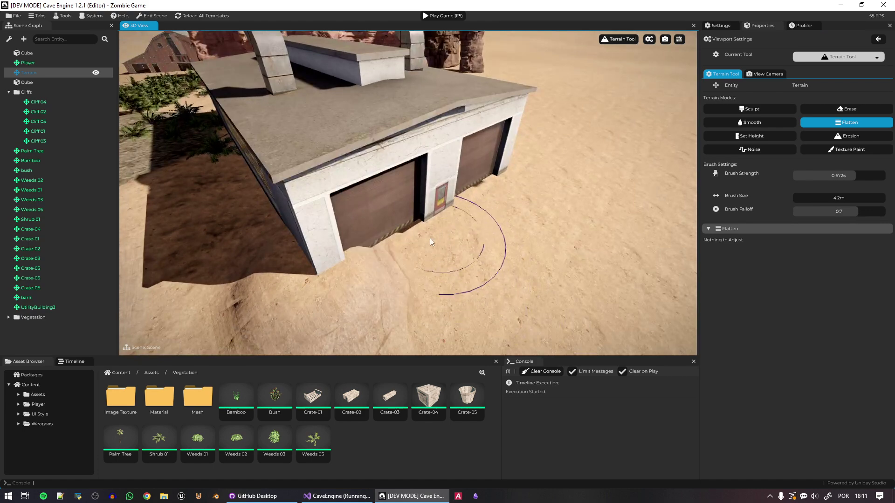
mouse_move(426, 244)
left_mouse_down()
mouse_move(371, 256)
mouse_move(449, 218)
left_mouse_up()
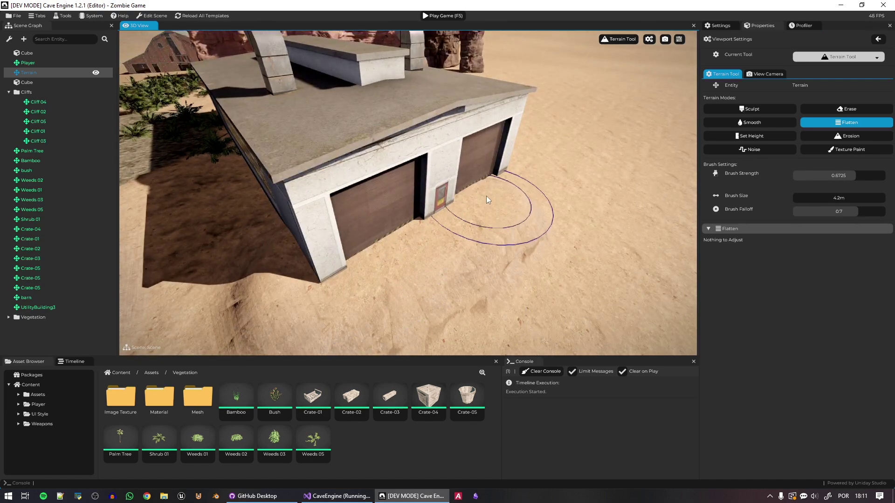
key("d")
mouse_move(453, 259)
right_mouse_down()
mouse_move(453, 233)
mouse_move(351, 237)
mouse_move(314, 264)
right_mouse_up()
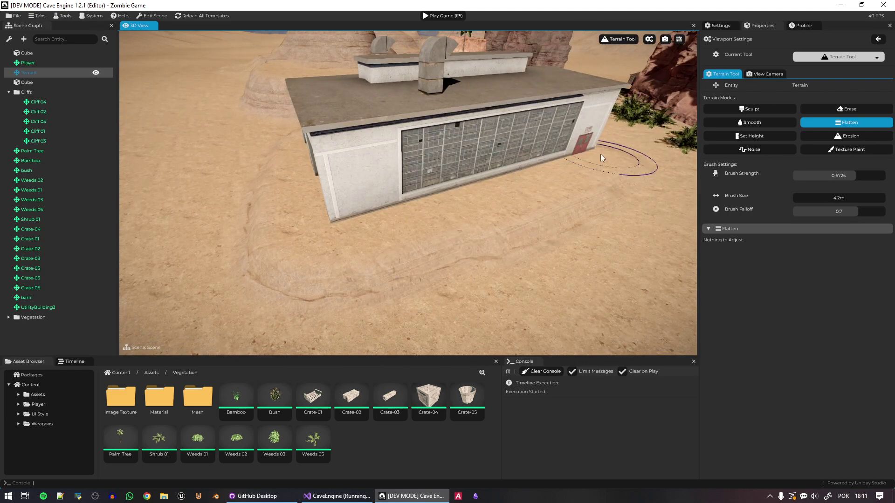
mouse_move(599, 154)
right_mouse_down()
mouse_move(655, 156)
mouse_move(499, 174)
right_mouse_up()
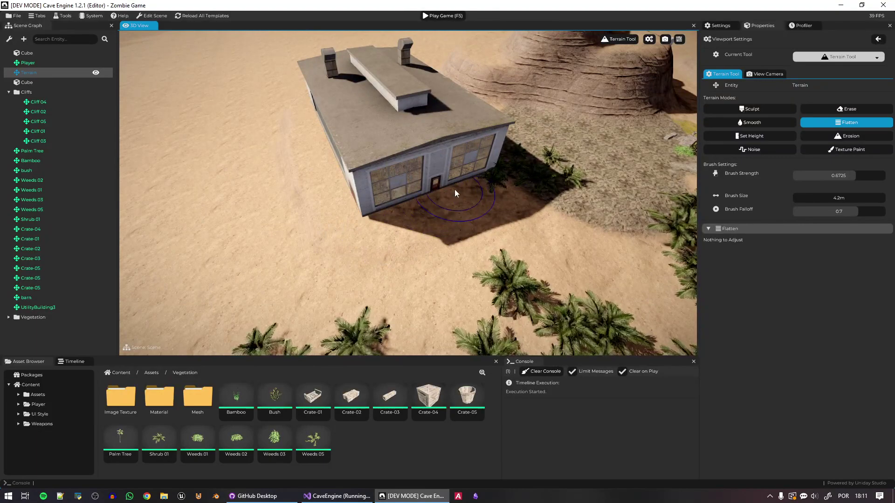
right_click_drag(456, 195, 409, 216)
Texture-paint the T_Mask1 texture in black over the gravel patch beside the utility building to turn it back into sand.
left_click(858, 150)
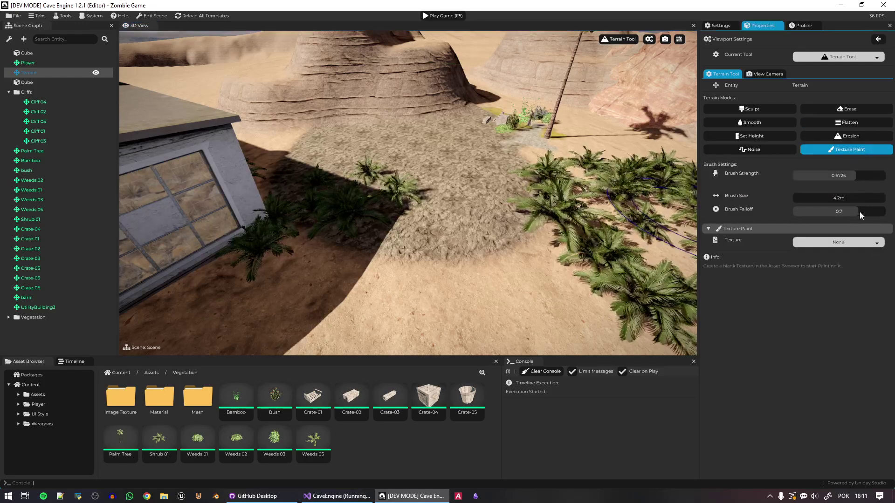
left_click(853, 243)
left_click(815, 270)
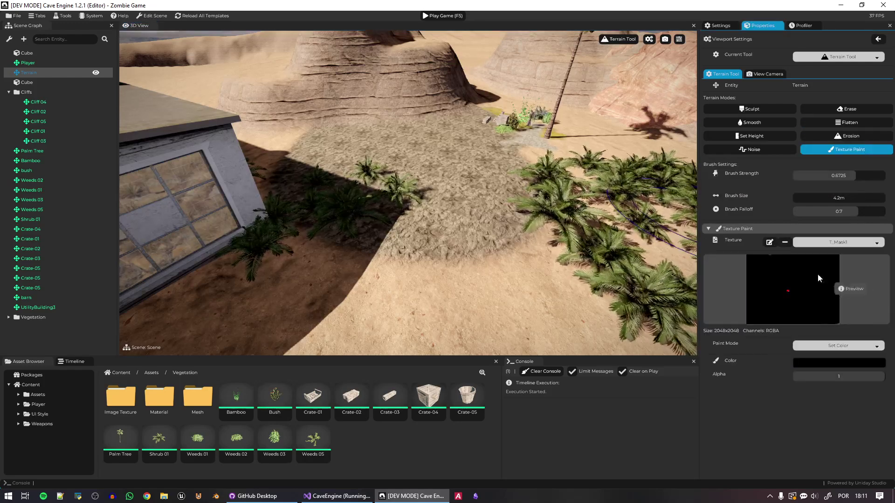
left_click_drag(497, 263, 456, 240)
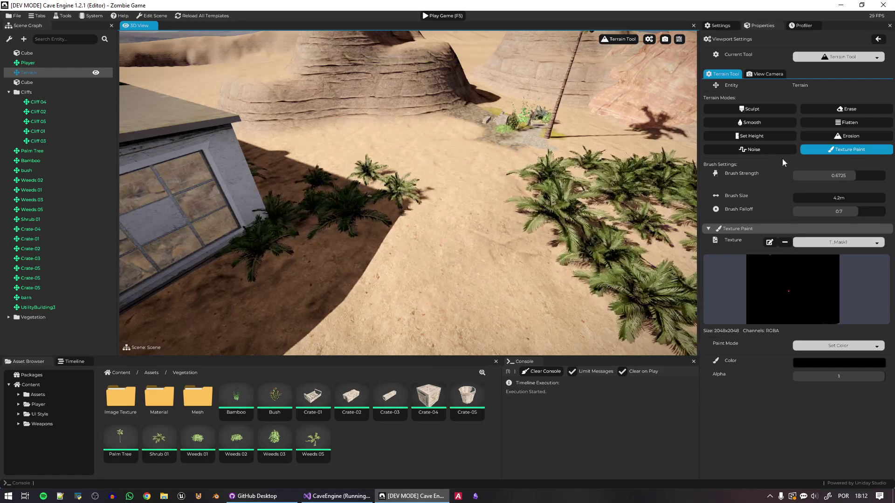
Reactivate the Geometry Paint Tool and paint more shrubs over the cleared sand between the utility building and the rocks.
left_click(632, 40)
left_click(661, 63)
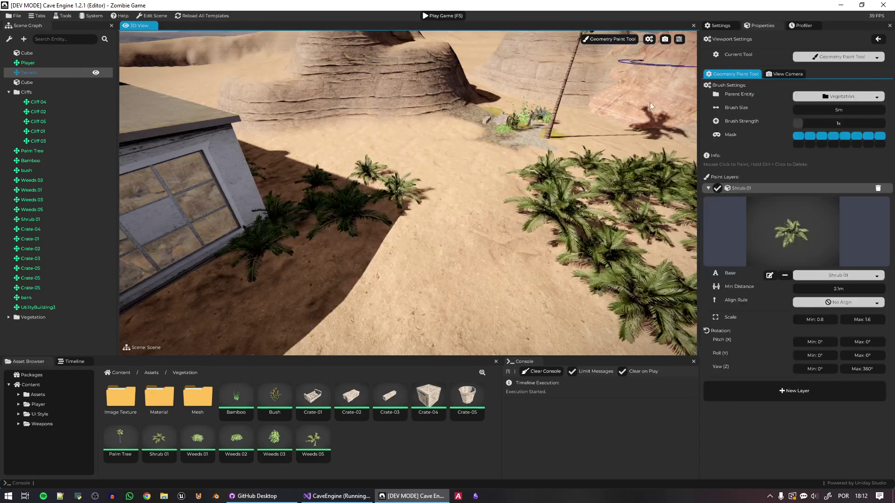
right_click_drag(631, 135, 662, 137)
mouse_move(503, 215)
right_mouse_down()
mouse_move(559, 215)
mouse_move(418, 172)
right_mouse_up()
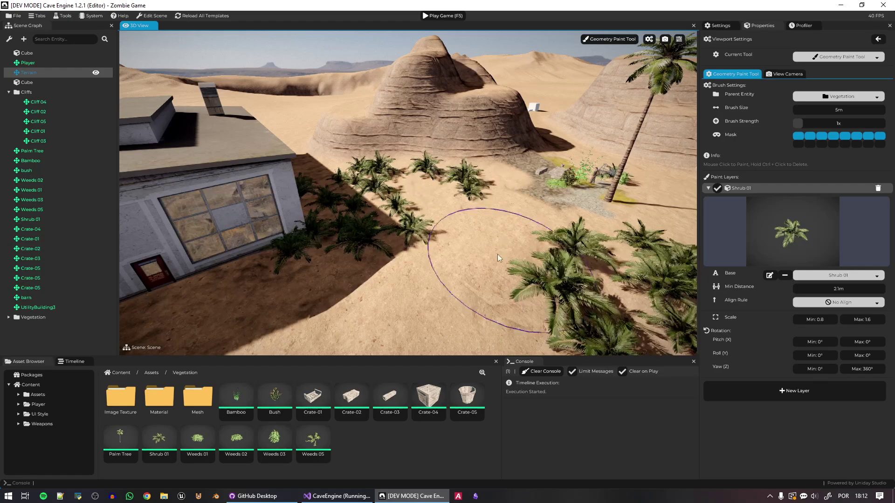
mouse_move(479, 256)
right_mouse_down()
mouse_move(555, 261)
mouse_move(613, 296)
mouse_move(662, 291)
right_mouse_up()
right_click_drag(459, 307, 416, 254)
left_click_drag(468, 251, 442, 261)
mouse_move(480, 257)
right_mouse_down()
mouse_move(372, 229)
mouse_move(289, 231)
right_mouse_up()
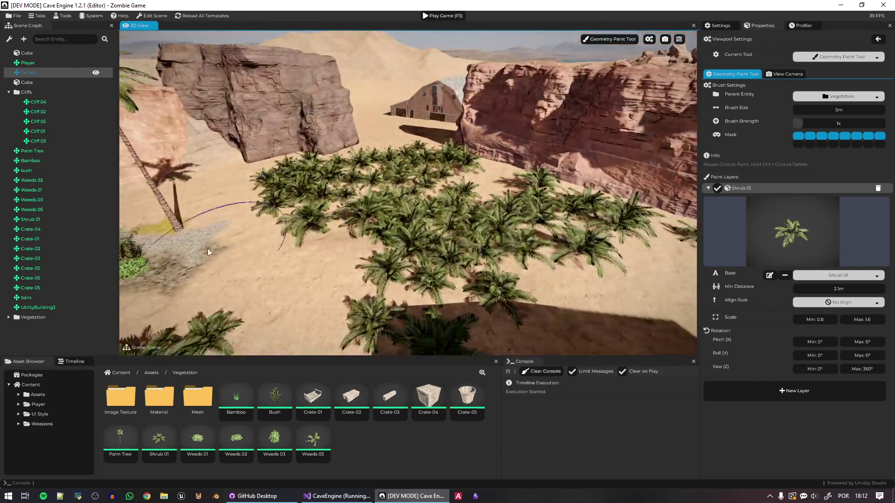
Disable the Shrub 01 layer and add a Palm Tree paint layer with scale 0.8 to 1.8 and minimum distance 2.6 m.
left_click(797, 391)
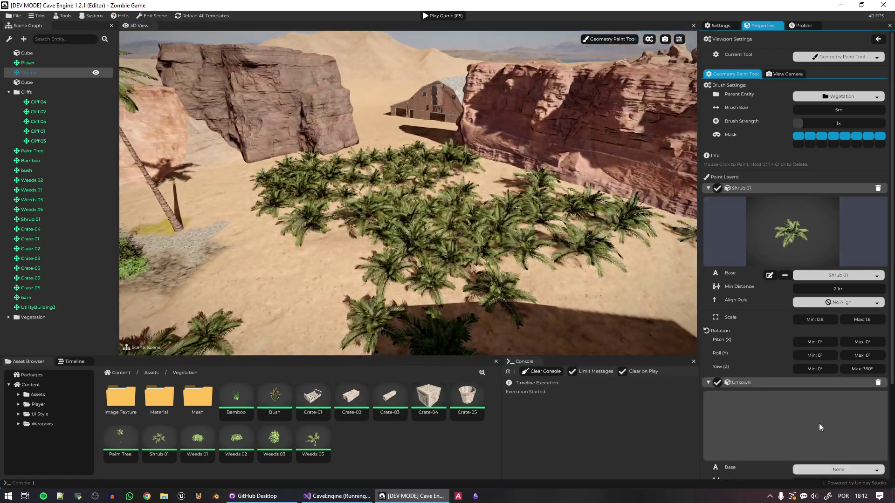
left_click(708, 189)
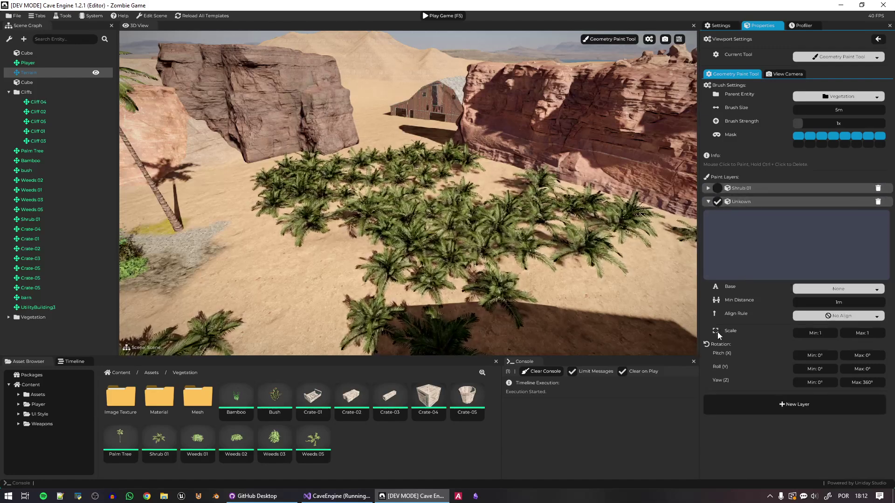
left_click_drag(132, 448, 810, 325)
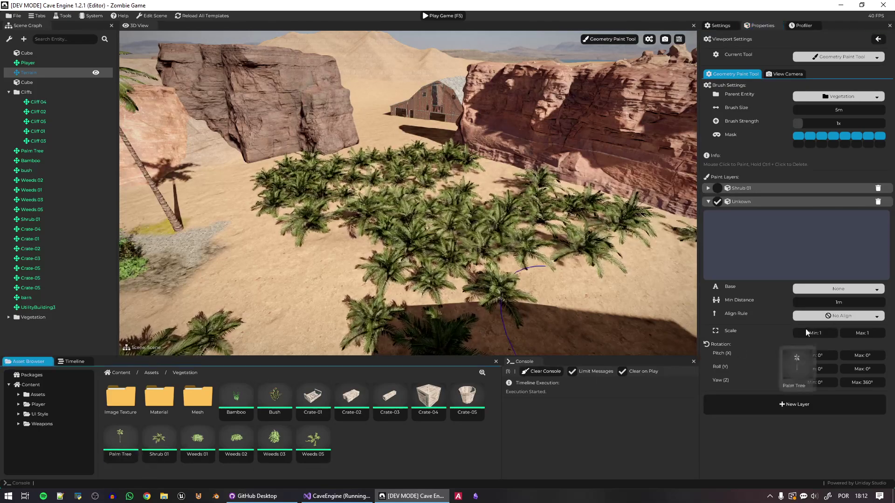
left_click_drag(841, 295, 839, 290)
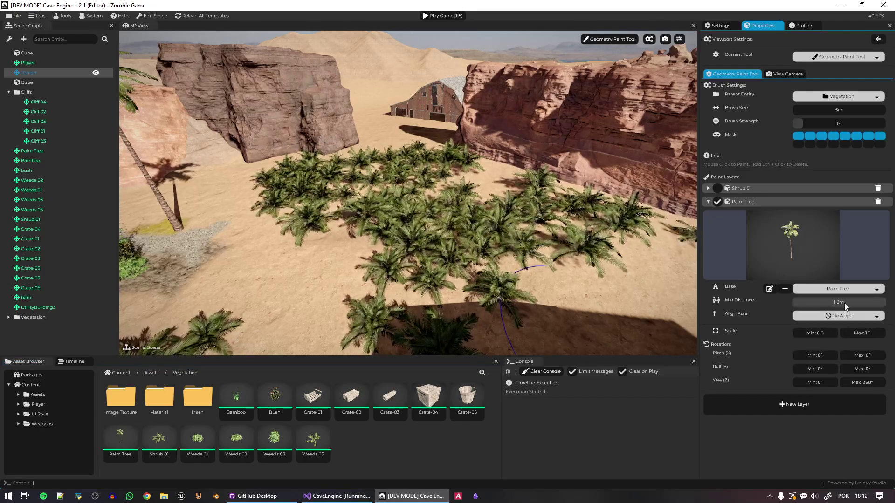
left_click_drag(844, 303, 844, 304)
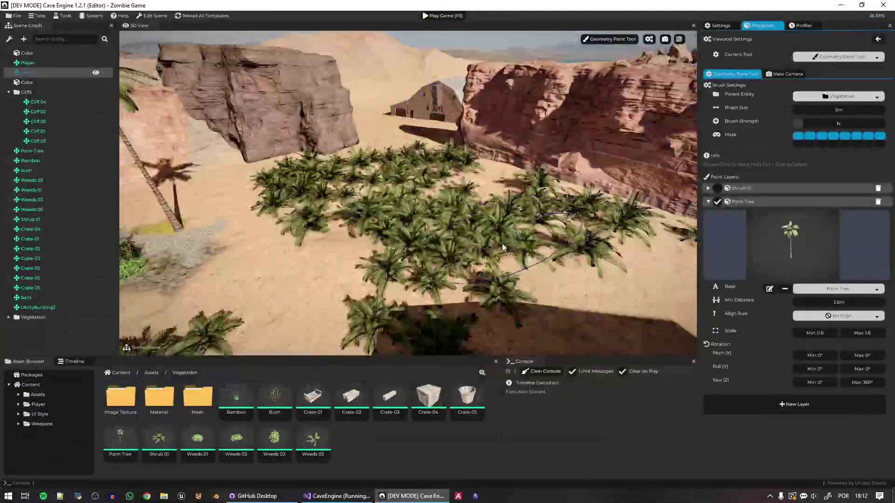
Try painting palm trees over the shrub area and erase them again with the brush.
left_click(460, 241)
right_click_drag(454, 237, 472, 239)
left_click_drag(454, 240, 502, 255, "ctrl")
left_click_drag(364, 222, 443, 230)
mouse_move(443, 229)
right_mouse_down()
mouse_move(445, 172)
mouse_move(462, 195)
mouse_move(457, 214)
mouse_move(391, 221)
mouse_move(368, 257)
mouse_move(382, 250)
mouse_move(387, 229)
mouse_move(410, 217)
mouse_move(408, 189)
mouse_move(425, 242)
mouse_move(431, 219)
mouse_move(506, 204)
mouse_move(510, 249)
right_mouse_up()
key("w")
key("s")
key("w")
key("s")
key("w")
key("s")
mouse_move(510, 250)
left_mouse_down("ctrl")
mouse_move(382, 242)
mouse_move(352, 196)
left_mouse_up("ctrl")
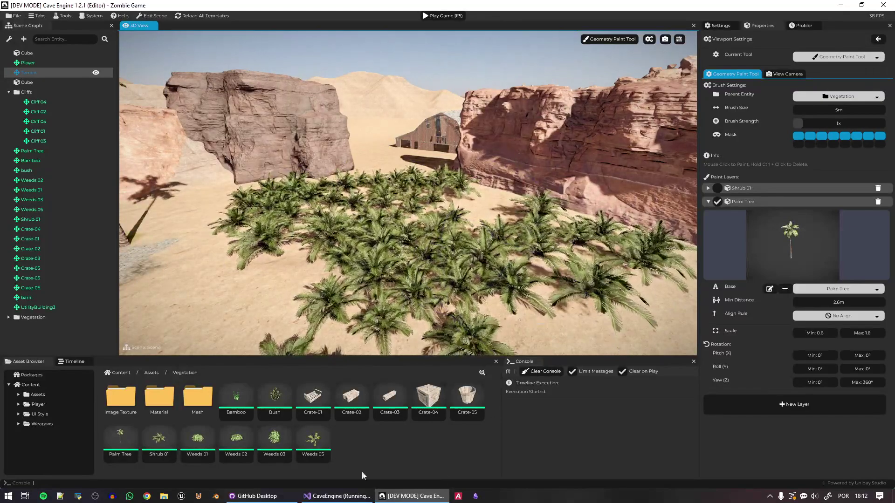
Open the Palm Tree template, inspect the collision masks of its static body and go back to the scene.
double_click(138, 433)
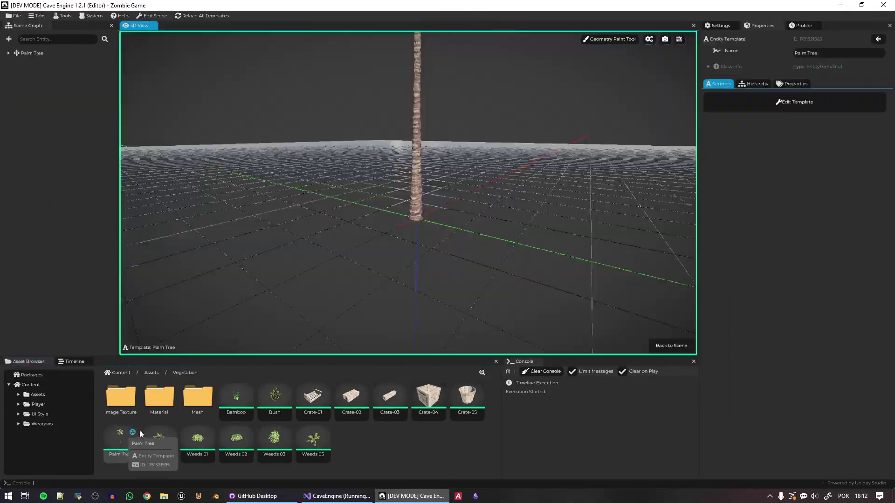
left_click(9, 54)
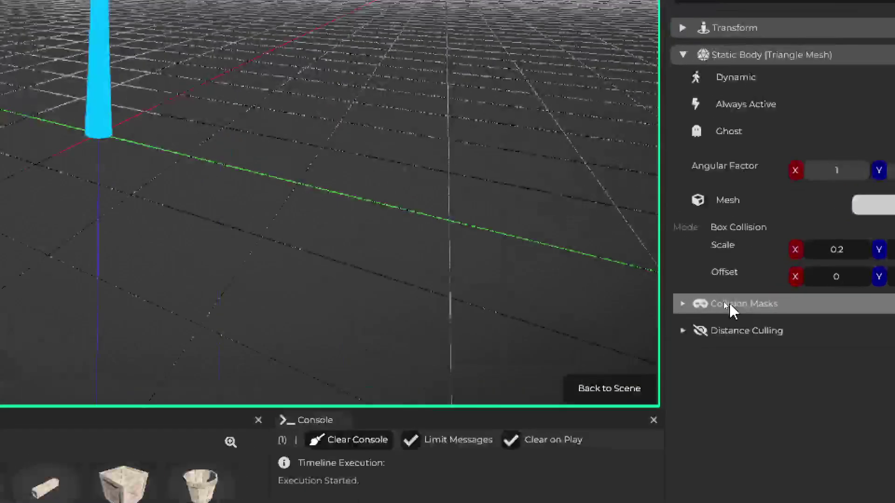
left_click(729, 304)
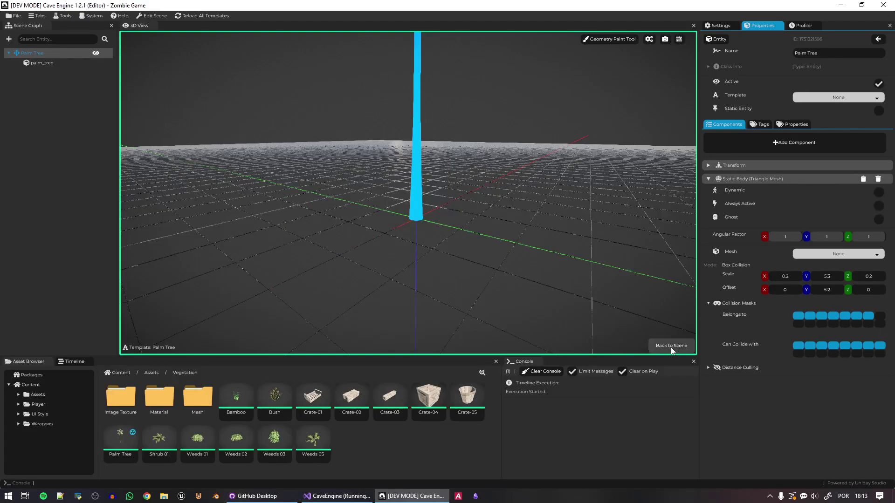
left_click(671, 345)
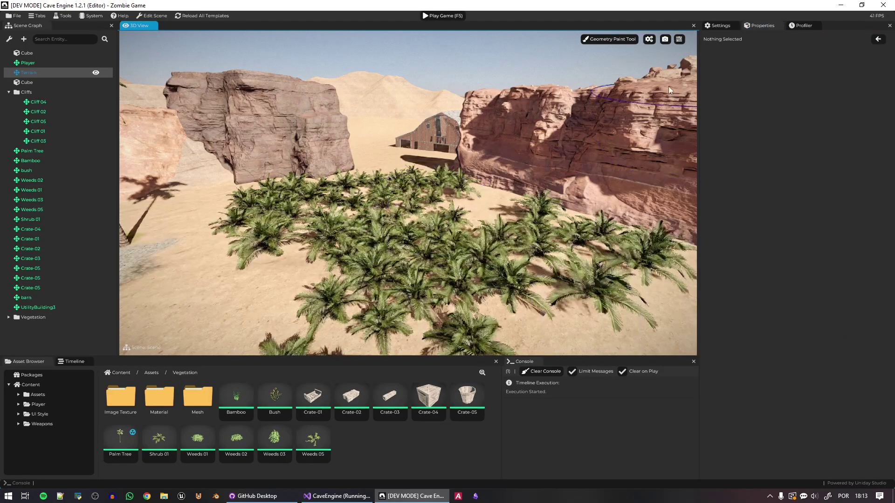
Turn off the eighth layer in the brush mask and paint palm trees among the shrubs and around the utility building.
left_click(652, 40)
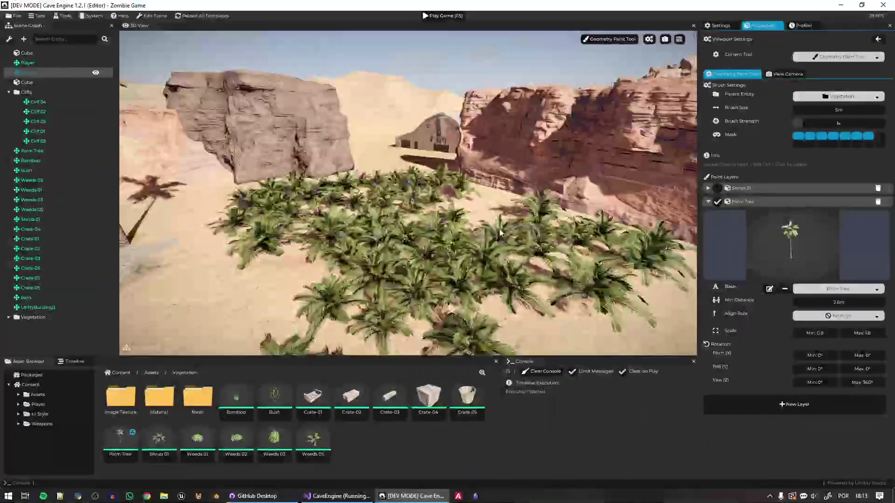
mouse_move(368, 209)
left_mouse_down()
mouse_move(351, 209)
mouse_move(340, 226)
mouse_move(516, 253)
mouse_move(573, 298)
left_mouse_up()
mouse_move(550, 294)
middle_mouse_down()
mouse_move(543, 261)
mouse_move(503, 266)
middle_mouse_up()
scroll(445, 319, "down", 4)
middle_click_drag(391, 280, 426, 304)
key("w")
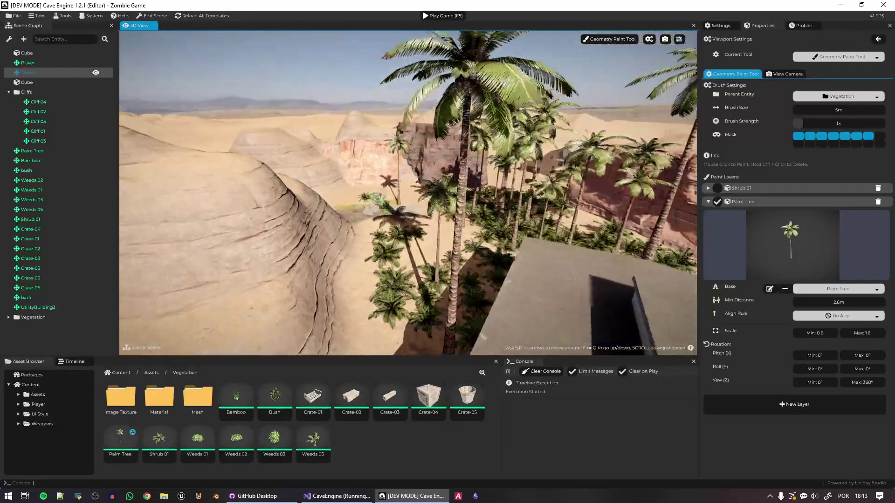
right_click_drag(298, 242, 395, 250)
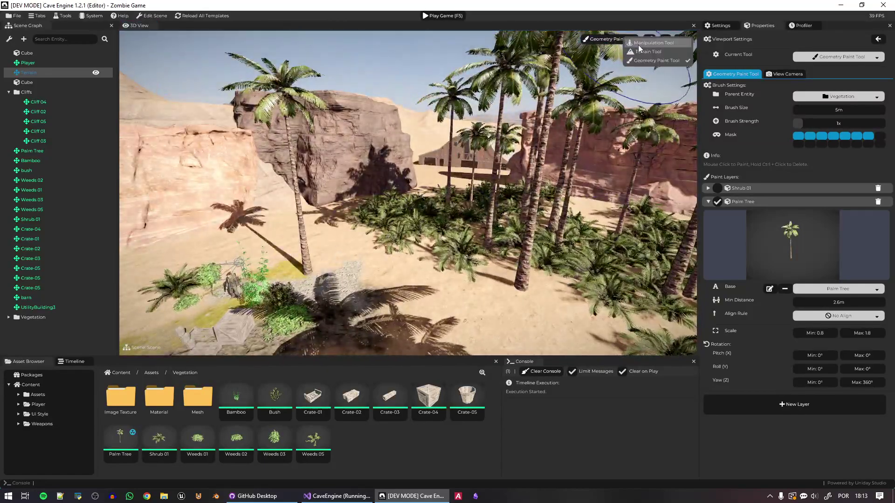
Return to the Manipulation Tool and play the game, walking the character through the shrubs and palm trees.
left_click(639, 45)
key("w")
key("a")
right_click_drag(610, 48, 525, 238)
key("F5")
key("w")
key("w")
key("w")
key("w")
key("w")
key("w")
key("w")
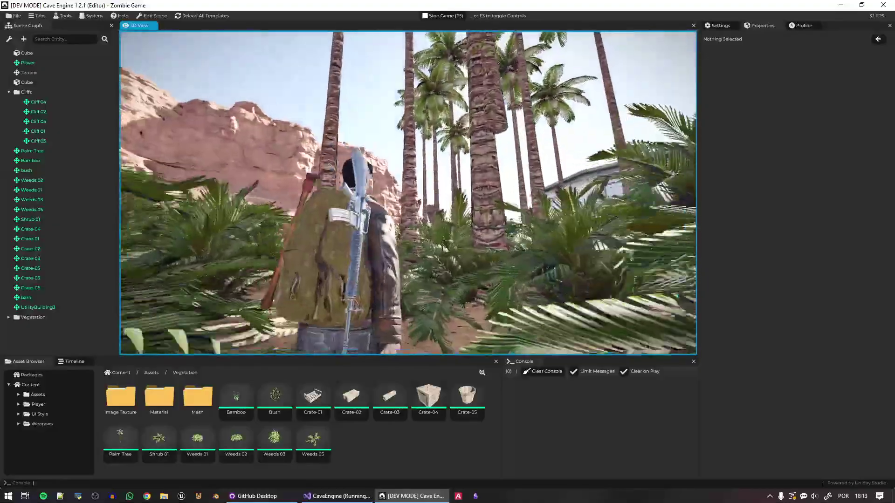
key("w")
key("w")
key("w")
key("w")
key("w")
key("w")
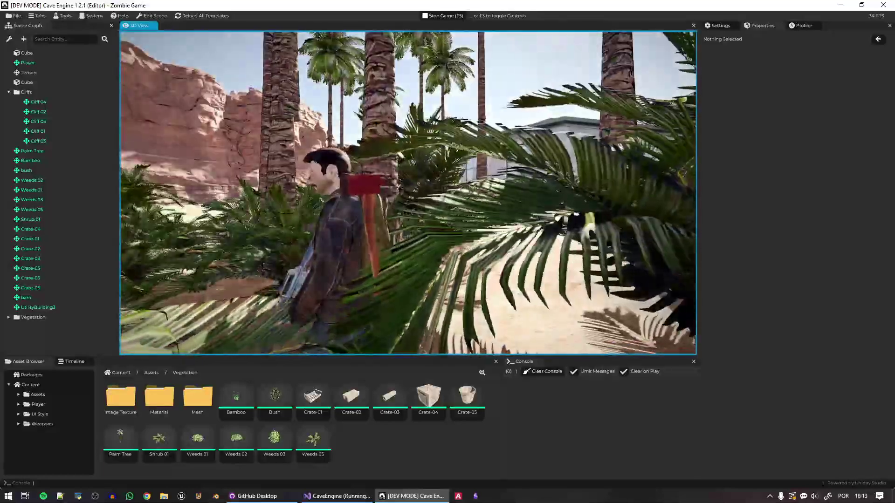
Stop the game and look through the shrub instances grouped under the Vegetation entity.
key("F5")
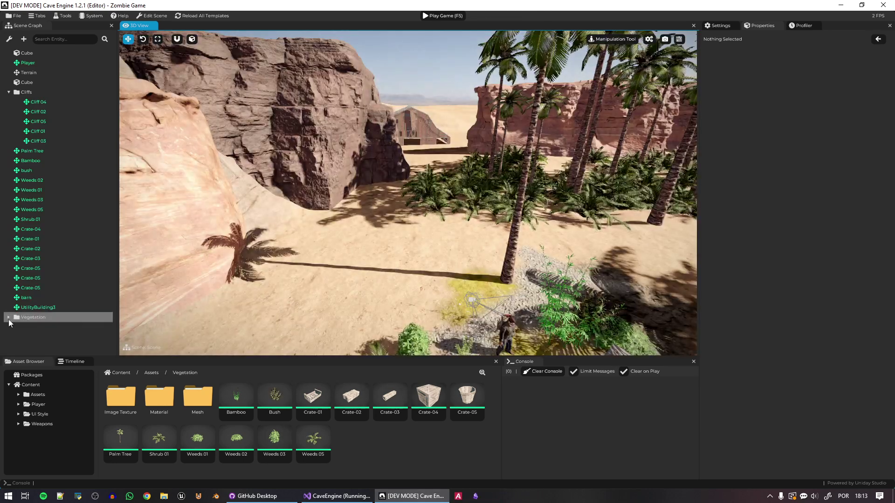
left_click(9, 317)
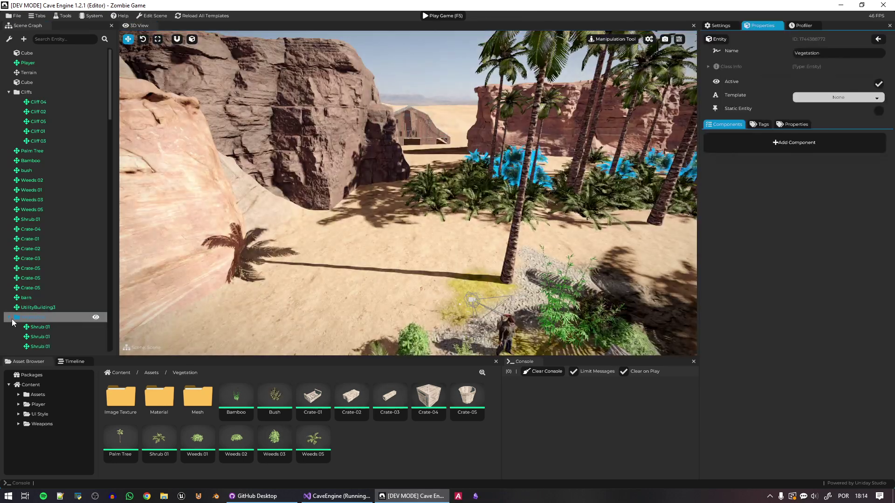
scroll(65, 326, "down", 2)
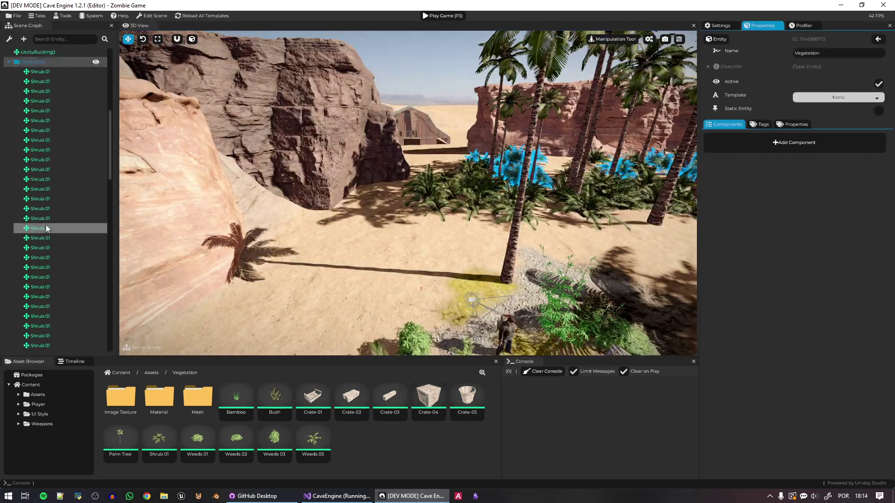
scroll(51, 200, "up", 3)
left_click(8, 214)
Examine the painted shrubs and palm trees around the cliffs and barn from several viewpoints.
key("w")
right_click_drag(354, 201, 448, 205)
right_click_drag(550, 117, 452, 116)
left_click(563, 114)
key("w")
key("w")
key("w")
right_click_drag(452, 205, 382, 284)
left_click(432, 189)
key("s")
key("g")
key("s")
left_click(579, 237)
key("s")
key("w")
right_click_drag(580, 237, 580, 238)
Return to the Geometry Paint Tool, disable the Palm Tree layer and add a Weeds 02 layer, keeping Vegetation as parent entity.
left_click(650, 64)
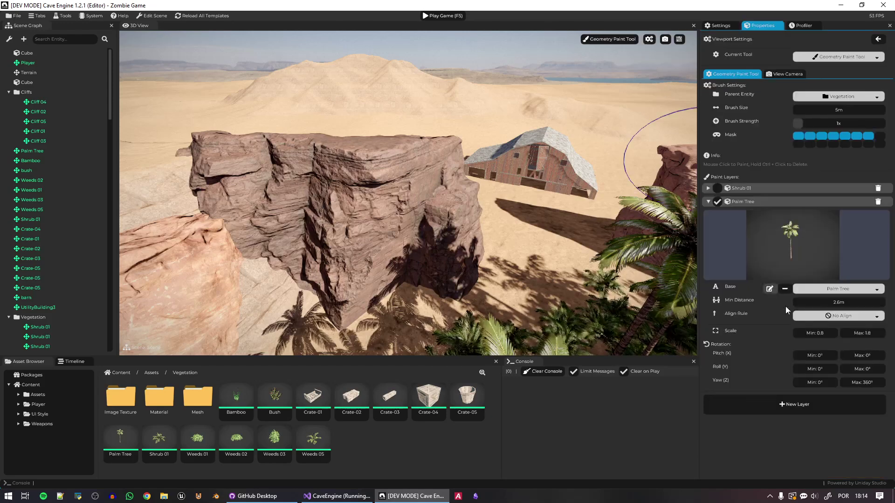
left_click(706, 200)
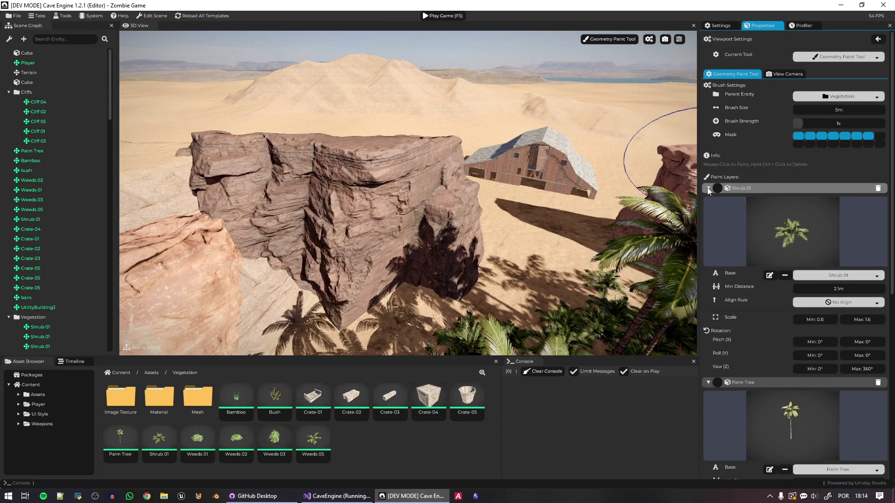
left_click(707, 187)
left_click(708, 201)
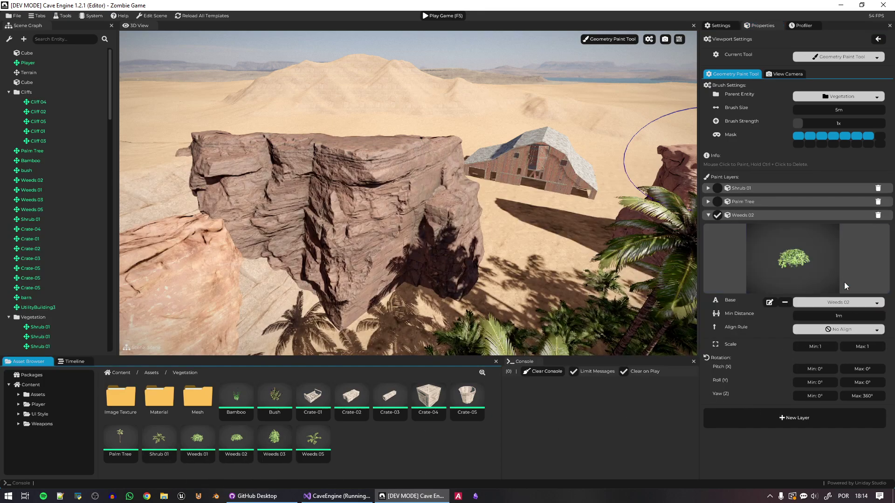
right_click_drag(690, 256, 615, 317)
right_click_drag(431, 252, 466, 226)
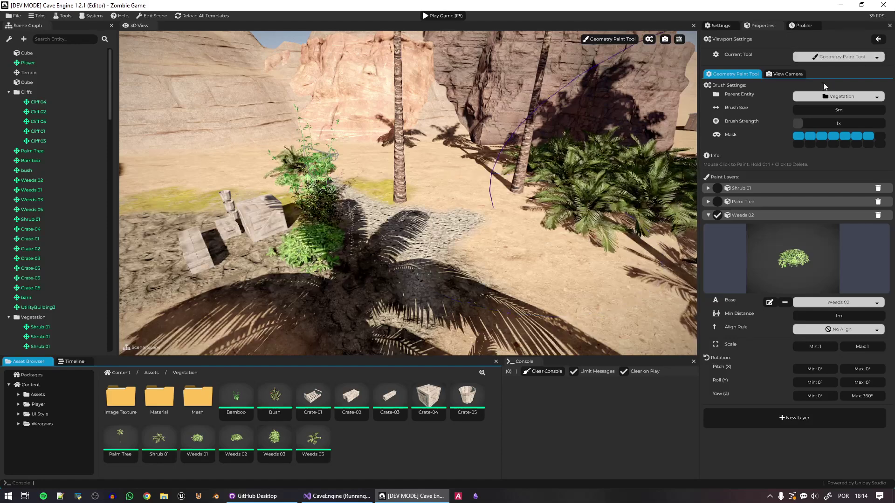
left_click(839, 95)
left_click(741, 144)
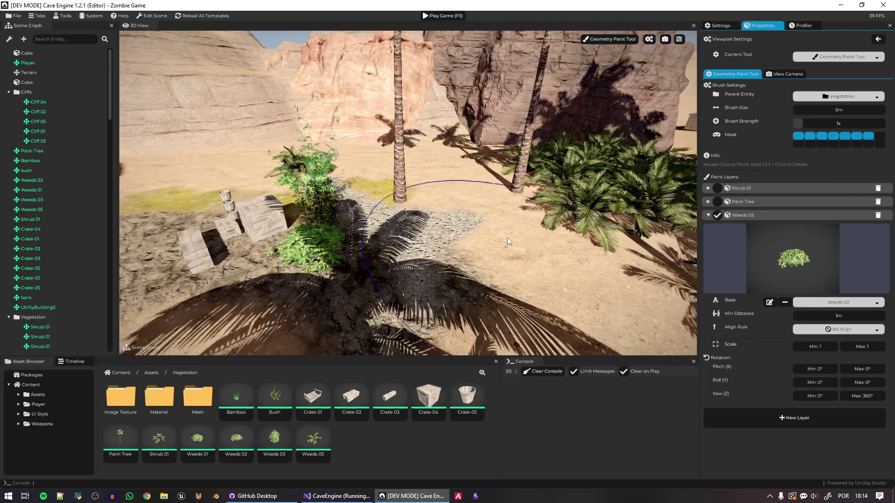
Try painting Weeds 02 over the open sand beside the shrubs.
left_click_drag(537, 258, 543, 237)
right_click_drag(543, 238, 506, 248)
mouse_move(506, 248)
left_mouse_down()
mouse_move(510, 242)
mouse_move(446, 200)
left_mouse_up()
Set the Weeds 02 scale range to 0.7 minimum and 2.3 maximum and paint weeds over the sand between the crates and shrubs.
left_click_drag(860, 347, 879, 348)
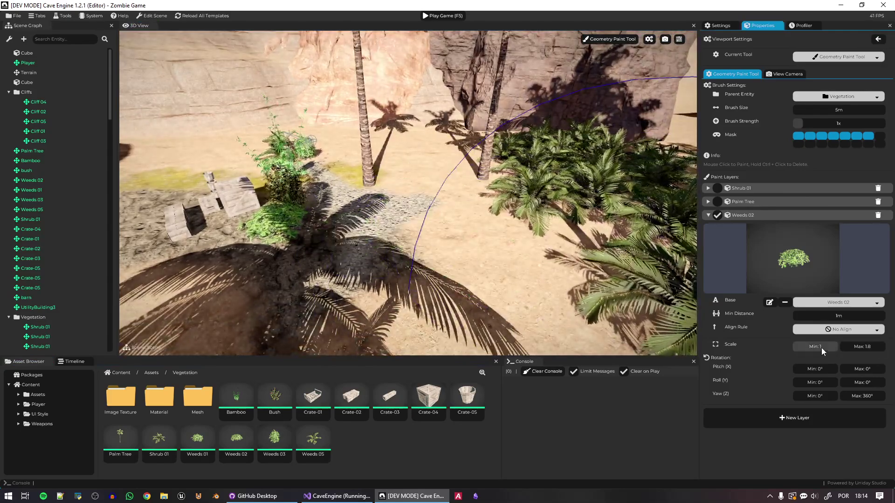
left_click_drag(821, 347, 862, 348)
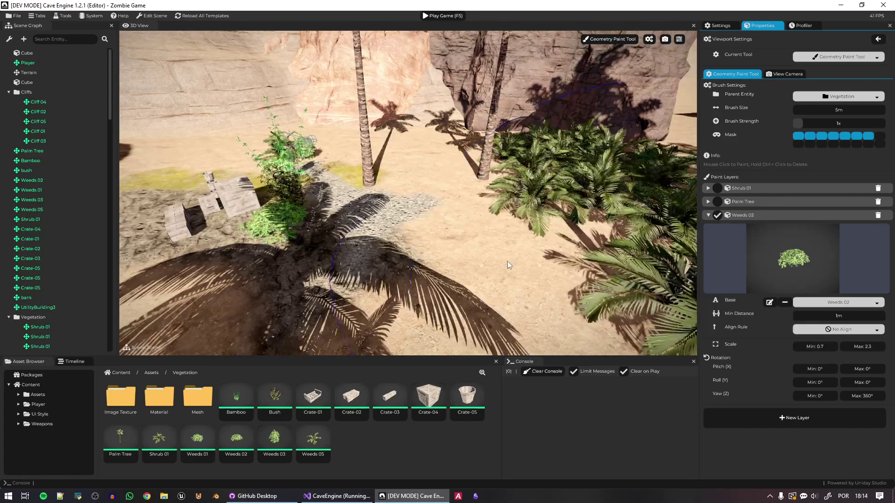
left_click(484, 269)
key("s")
right_click_drag(482, 271, 459, 257)
left_click_drag(412, 242, 456, 272)
mouse_move(456, 272)
right_mouse_down()
mouse_move(485, 271)
mouse_move(440, 269)
mouse_move(448, 264)
right_mouse_up()
key("s")
Enable the Shrub 01 layer, set its minimum distance to 4.1 m and paint mixed shrubs and weeds around the crates.
left_click(717, 188)
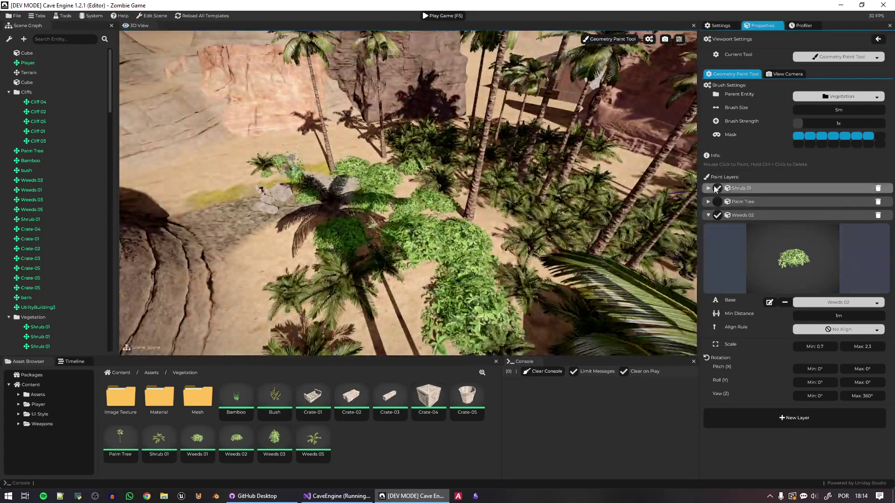
left_click_drag(404, 269, 440, 280)
mouse_move(440, 281)
right_mouse_down()
mouse_move(413, 275)
mouse_move(445, 269)
mouse_move(451, 251)
mouse_move(431, 282)
right_mouse_up()
left_click_drag(853, 317, 859, 293)
left_click(750, 188)
mouse_move(489, 292)
left_mouse_down()
mouse_move(455, 292)
mouse_move(522, 269)
mouse_move(424, 273)
mouse_move(237, 214)
mouse_move(290, 219)
left_mouse_up()
mouse_move(290, 219)
right_mouse_down()
mouse_move(308, 223)
mouse_move(380, 179)
right_mouse_up()
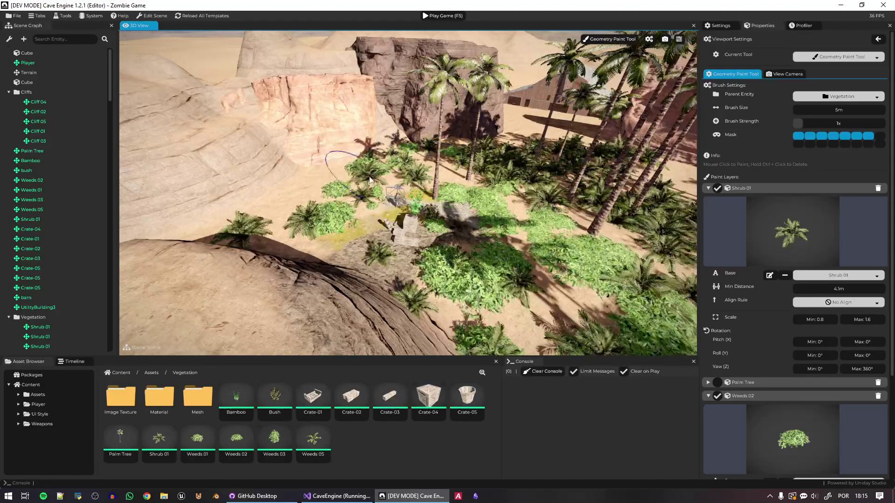
Erase some of the painted vegetation near the palm trees and check the area from ground level.
right_click_drag(457, 285, 312, 280)
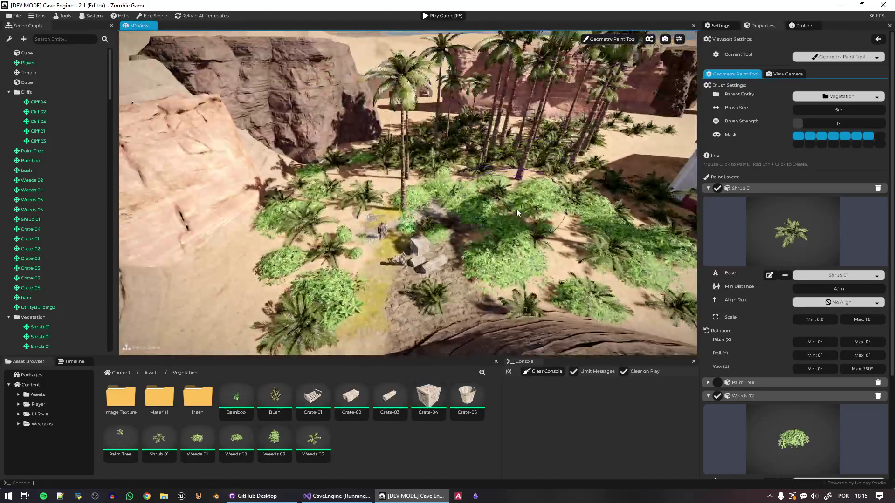
mouse_move(517, 210)
left_mouse_down("ctrl")
mouse_move(542, 208)
mouse_move(517, 176)
mouse_move(538, 173)
left_mouse_up("ctrl")
mouse_move(573, 189)
right_mouse_down()
mouse_move(589, 188)
mouse_move(554, 187)
mouse_move(553, 163)
mouse_move(558, 183)
mouse_move(446, 264)
right_mouse_up()
key("w")
key("w")
middle_click_drag(446, 264, 449, 210)
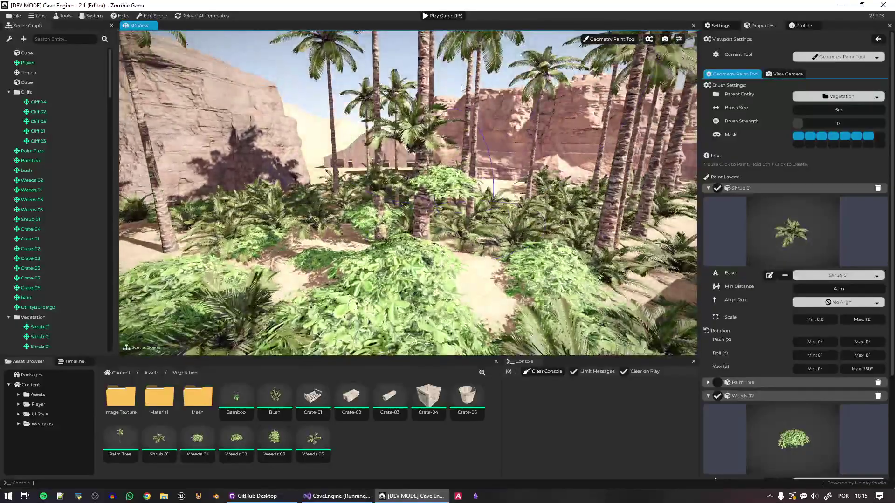
Switch to the Manipulation Tool, delete the shrub and weed clump growing on the palm trunks and save the project.
left_click(610, 40)
left_click(643, 51)
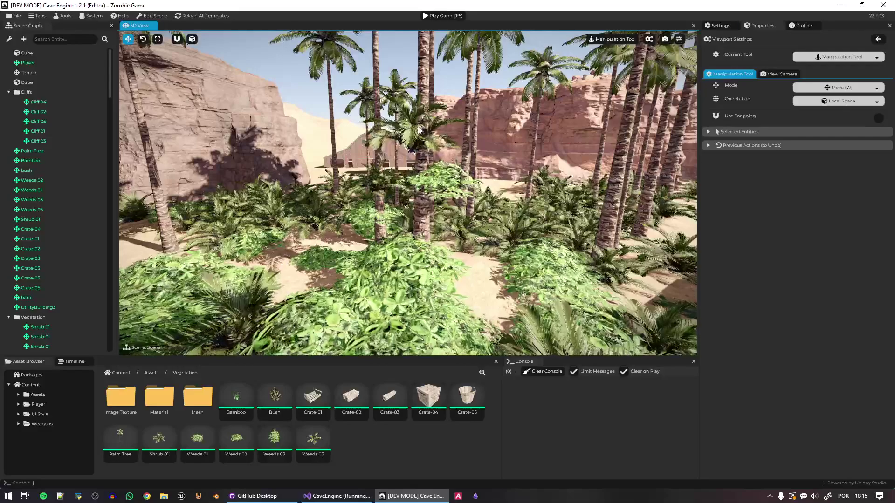
left_click(418, 132)
key("Delete")
left_click(439, 175)
key("Delete")
right_click_drag(440, 175, 524, 221)
key("s")
key("ctrl+s")
Play the game, walk the character through the weeds, shrubs and palm trees, and stop it.
key("F5")
key("w")
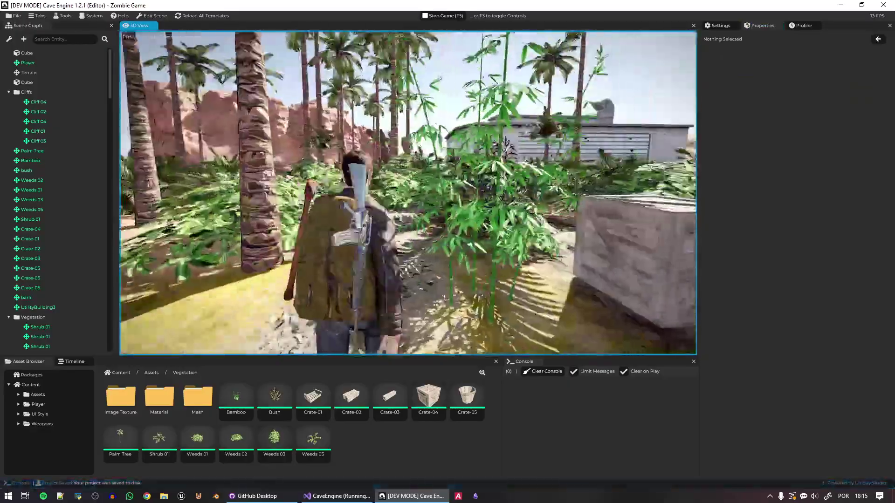
key("w")
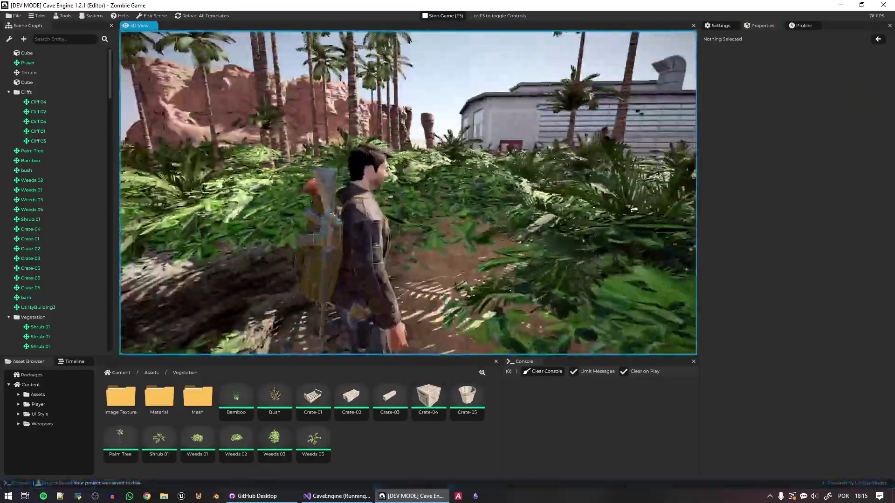
key("w")
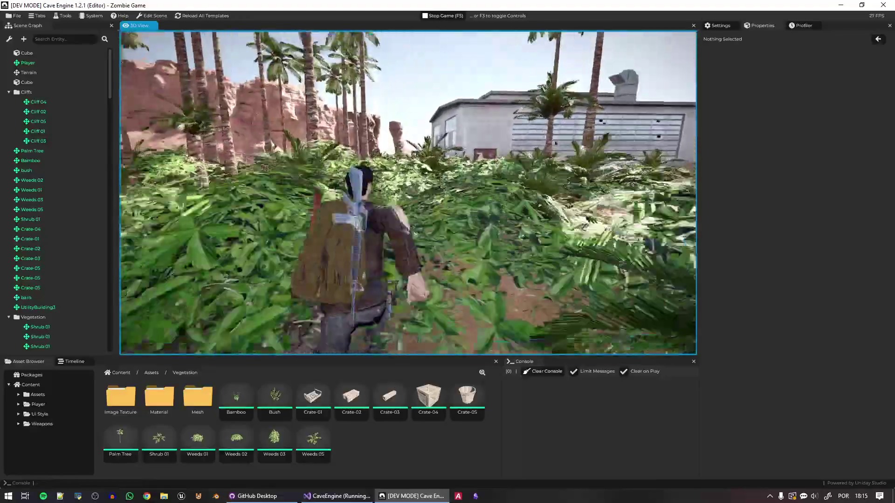
key("w")
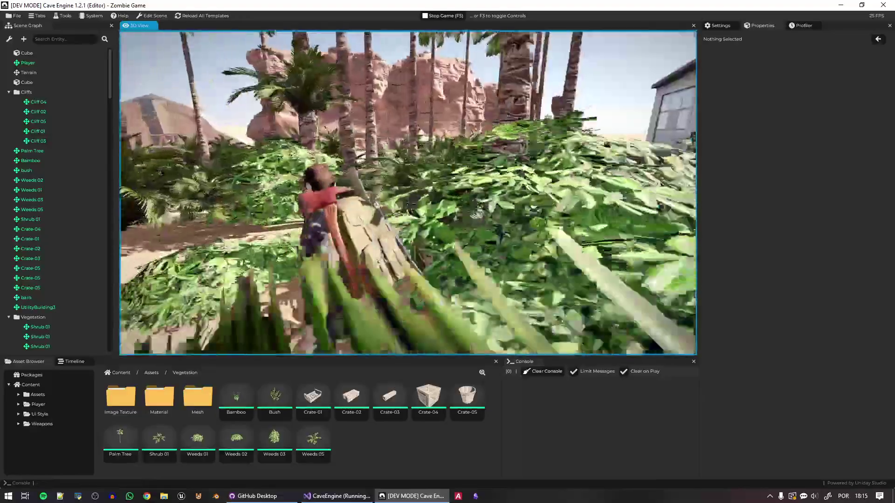
key("w")
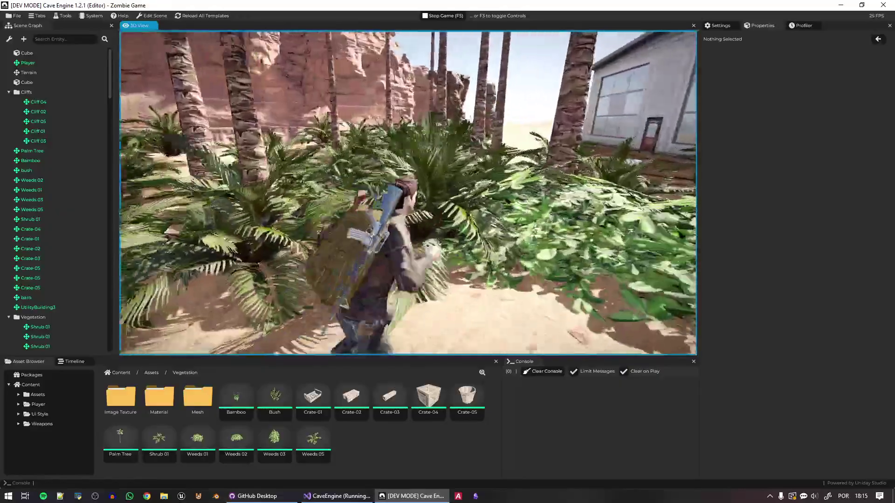
key("w")
key("F5")
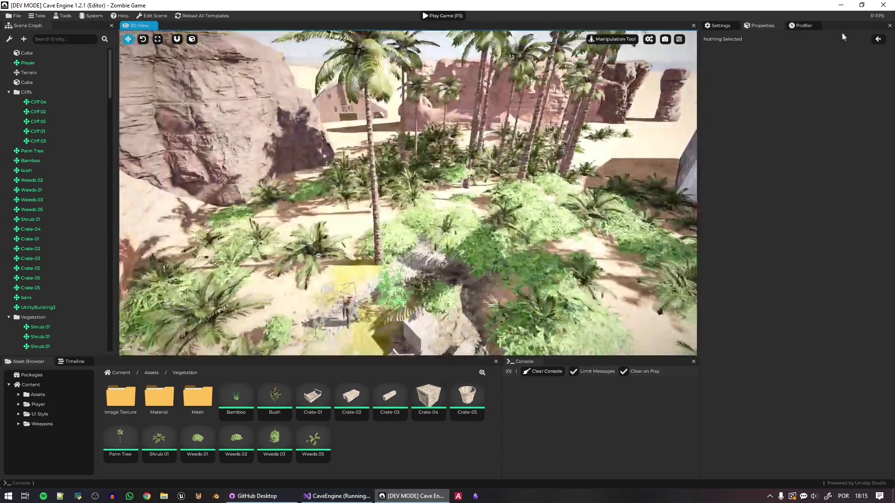
Examine the profiler's rendering statistics for the entire frame, the Opaque Depth Pre Pass and Shadow Pass 3.
left_click(801, 25)
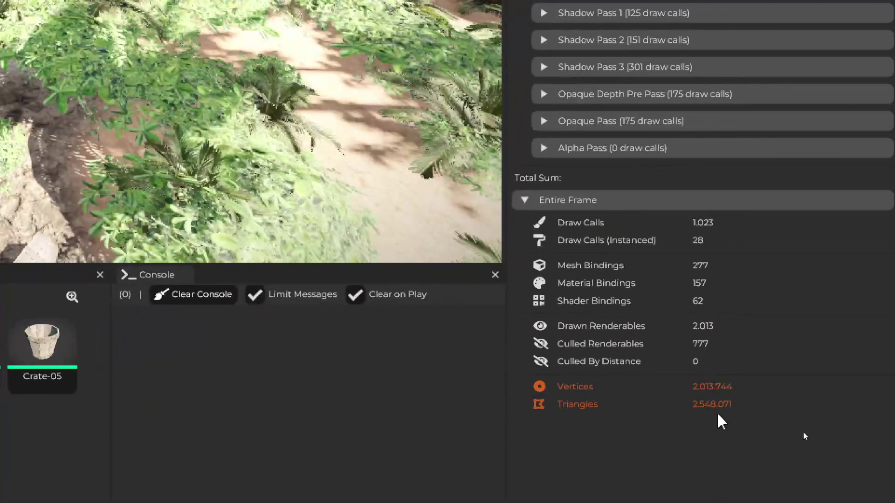
left_click(526, 200)
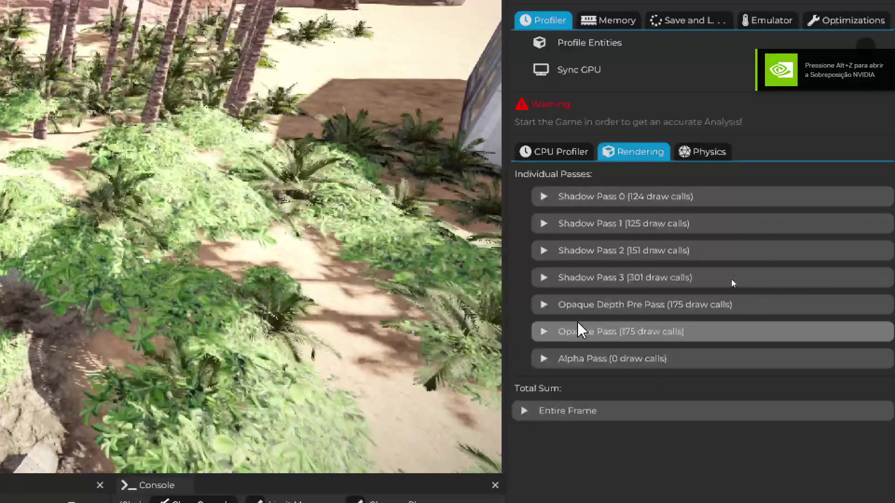
left_click(545, 305)
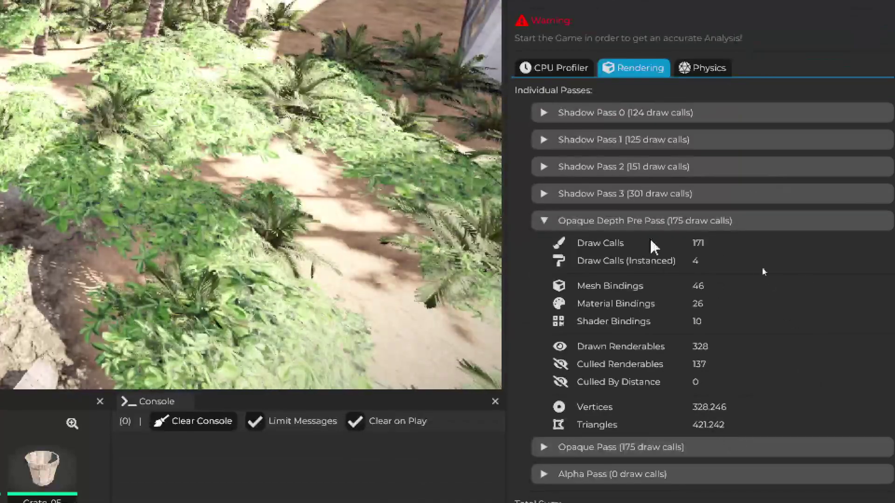
left_click(604, 195)
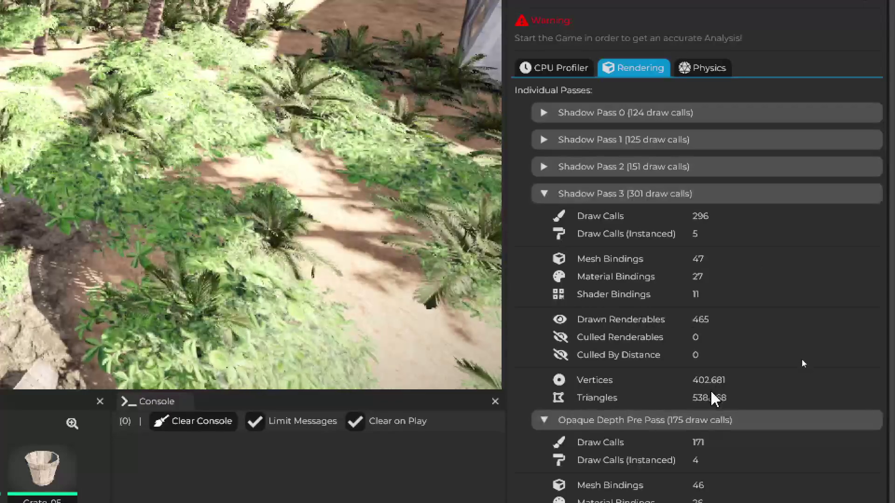
left_click(601, 194)
Select a Weeds 02 clump, browse the vegetation meshes, and open the clump's template with its tiny_weeds_02 entity selected.
right_click_drag(513, 200, 456, 200)
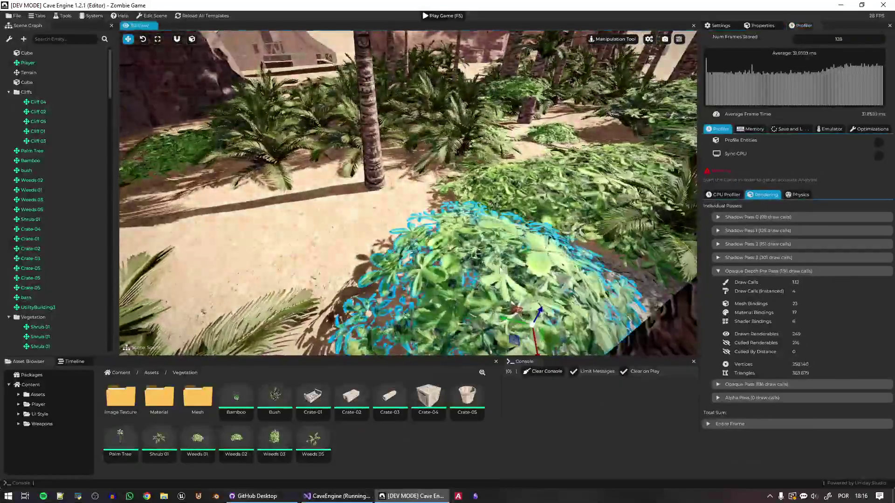
left_click(509, 240)
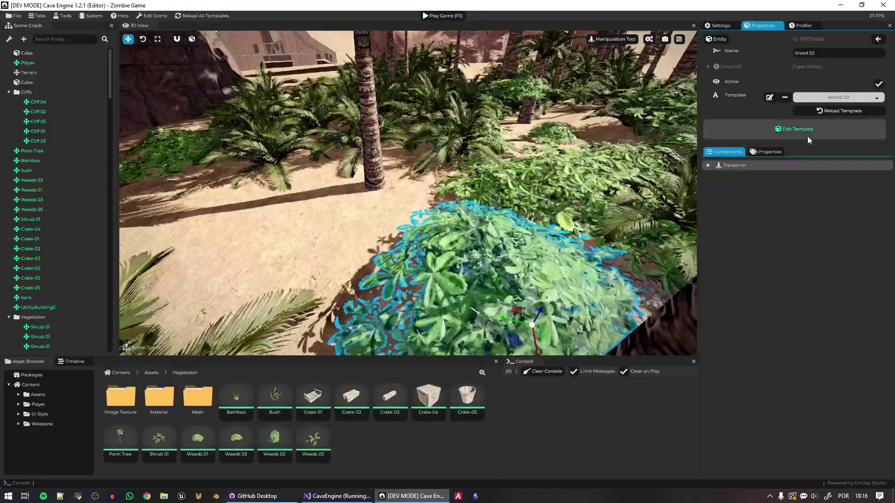
left_click(199, 399)
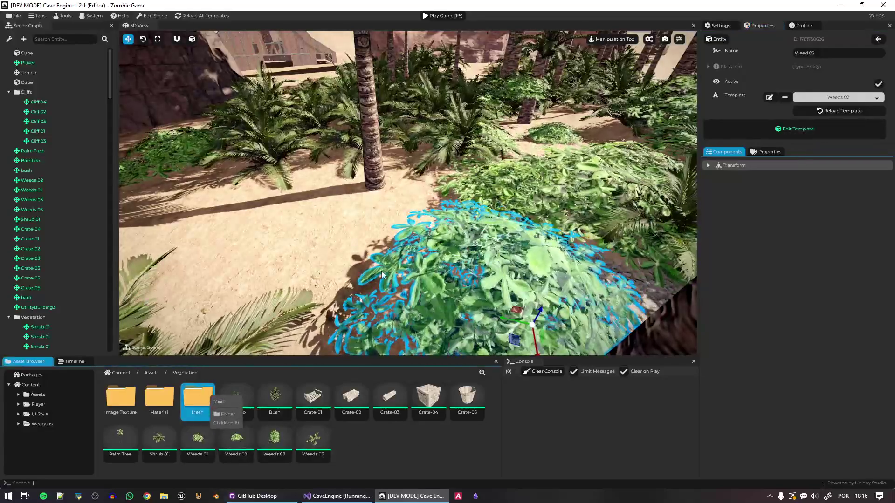
double_click(197, 399)
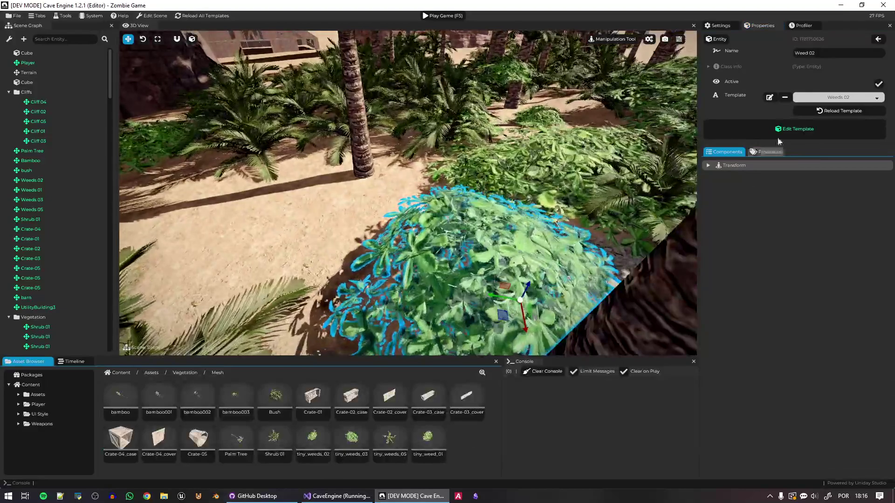
left_click(780, 134)
right_click_drag(409, 209, 401, 209)
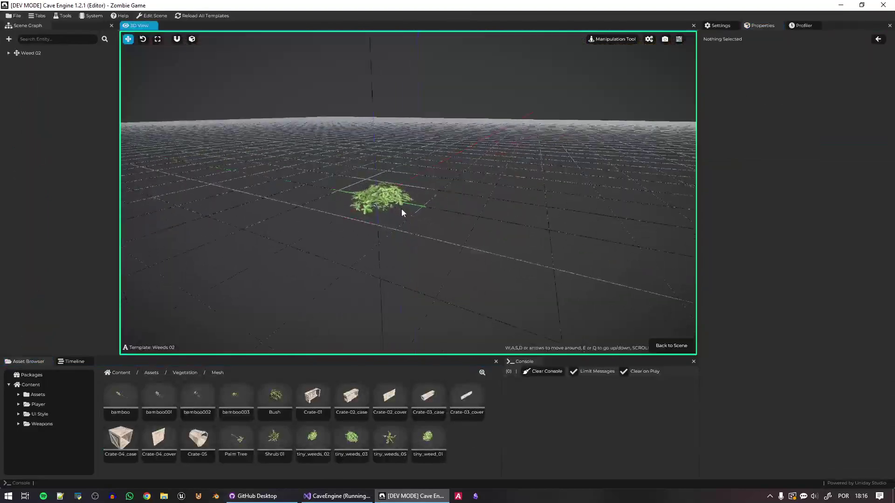
scroll(402, 213, "up", 5)
left_click(402, 212)
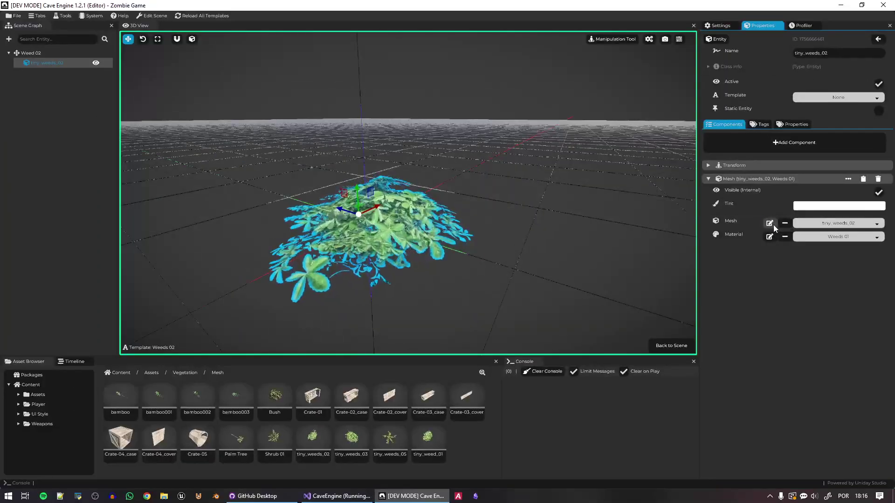
Generate one LOD level for the tiny_weeds_02 mesh, keep its shadow pass rule at Always use last LOD and expand LOD 1.
left_click(769, 223)
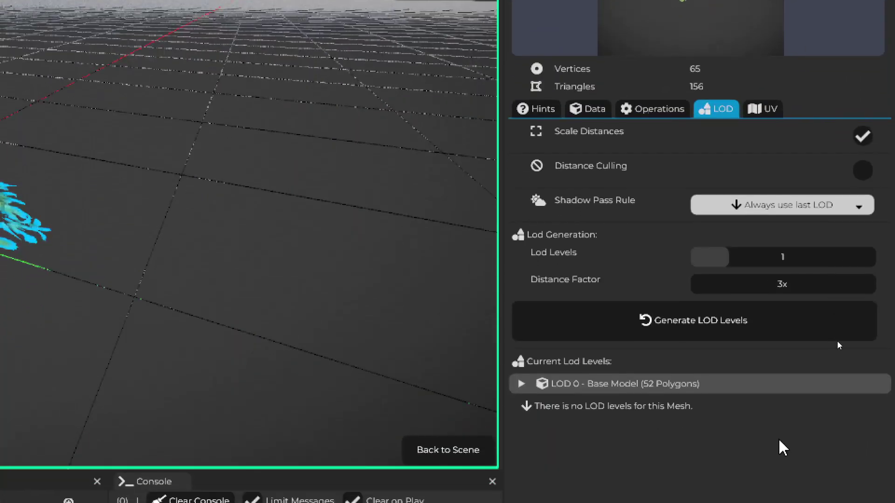
left_click(819, 322)
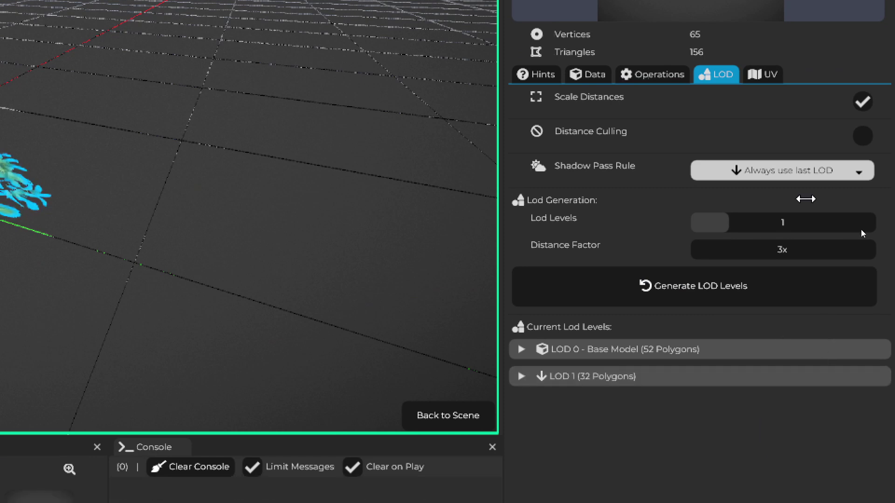
left_click(828, 174)
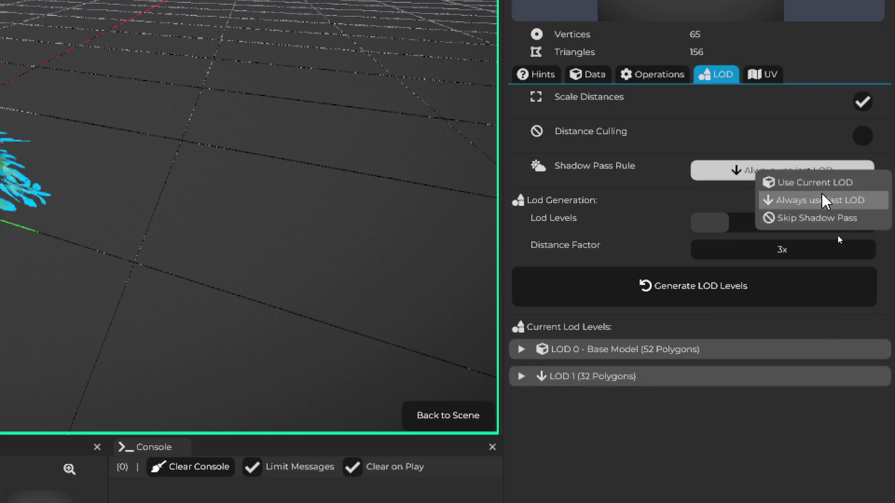
left_click(796, 202)
left_click(572, 379)
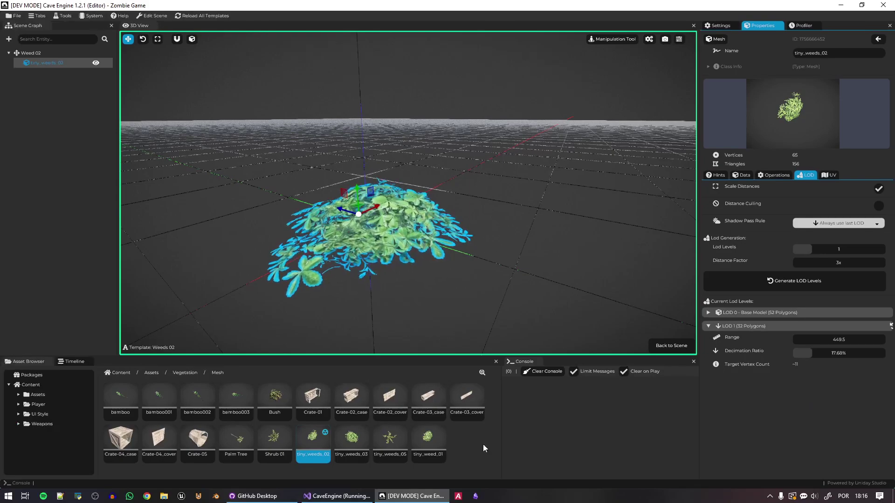
Return to the scene, check the tiny_weeds_05 mesh's LOD settings, and expand Shrub 01's LOD 1 and set its base range to 994.6.
left_click(667, 347)
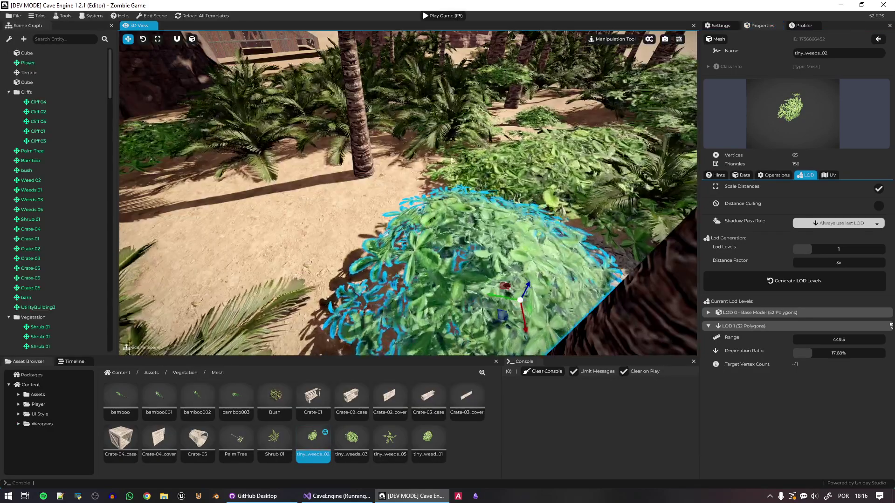
left_click(395, 437)
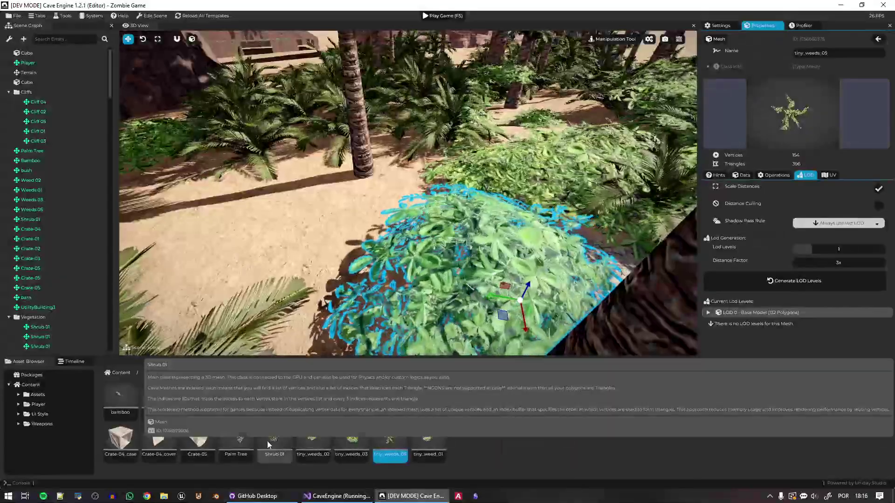
left_click(269, 442)
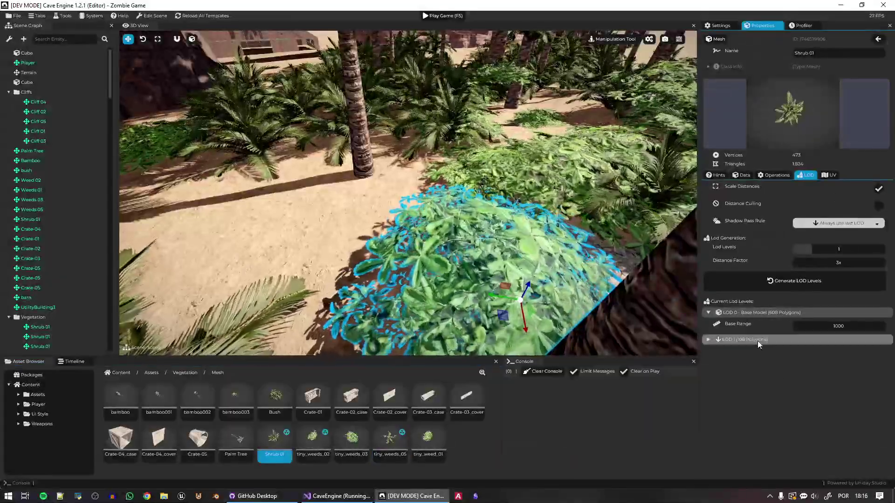
left_click(755, 339)
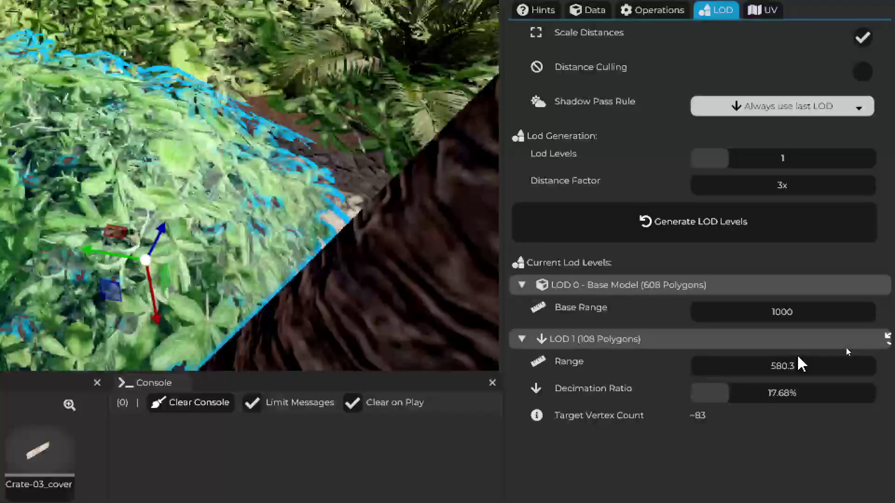
left_click_drag(803, 320, 753, 321)
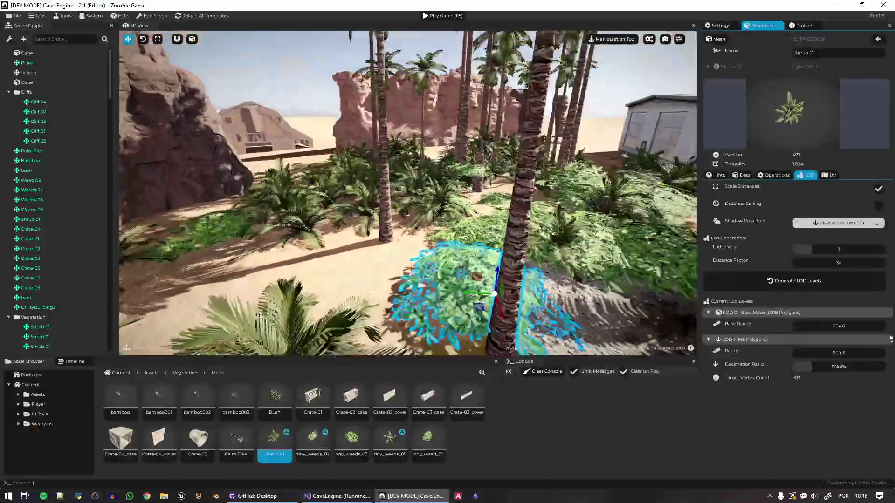
Deselect the weed clump, play the game, walk the character past the bamboo and through the weeds toward the building, and stop it.
right_click_drag(597, 68, 603, 141)
left_click(588, 104)
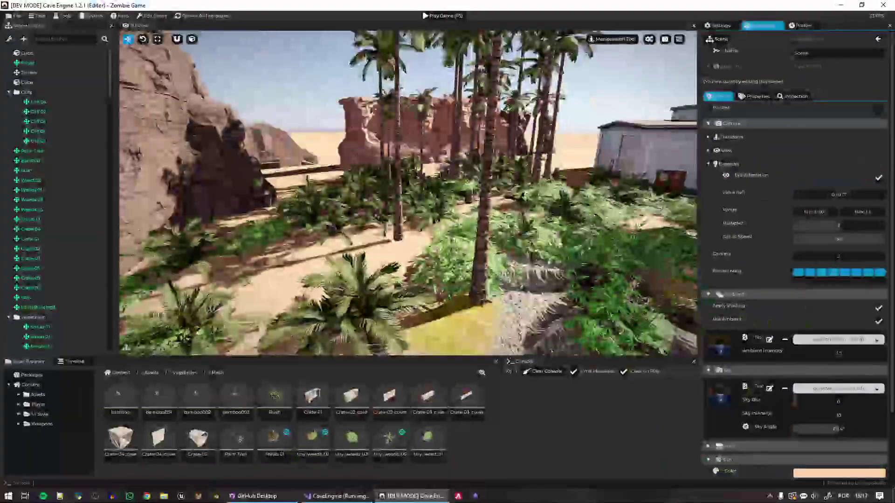
left_click(443, 16)
key("F5")
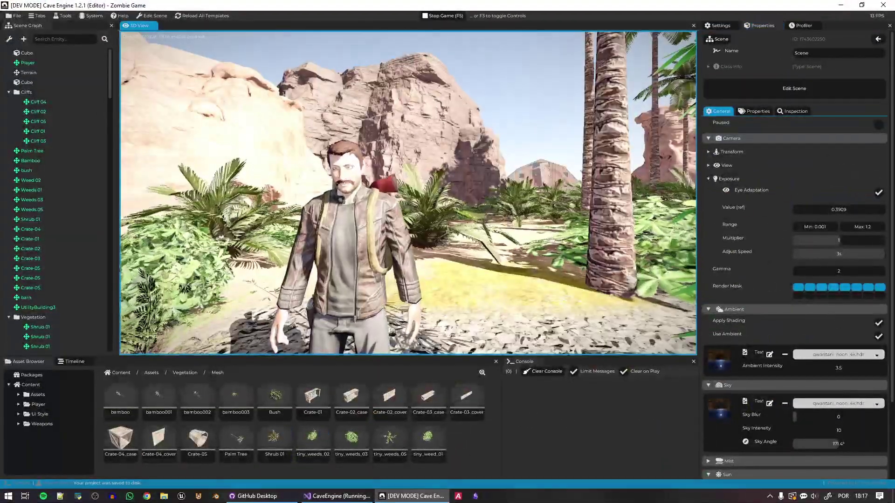
key("w")
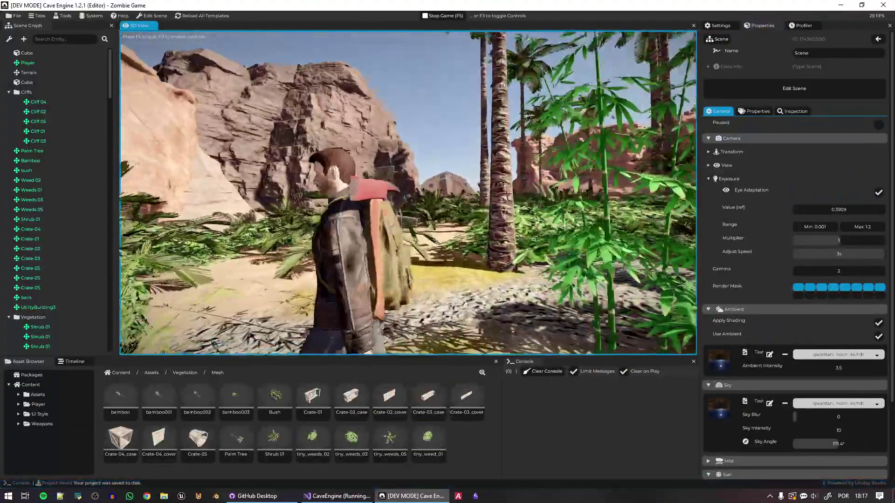
key("w")
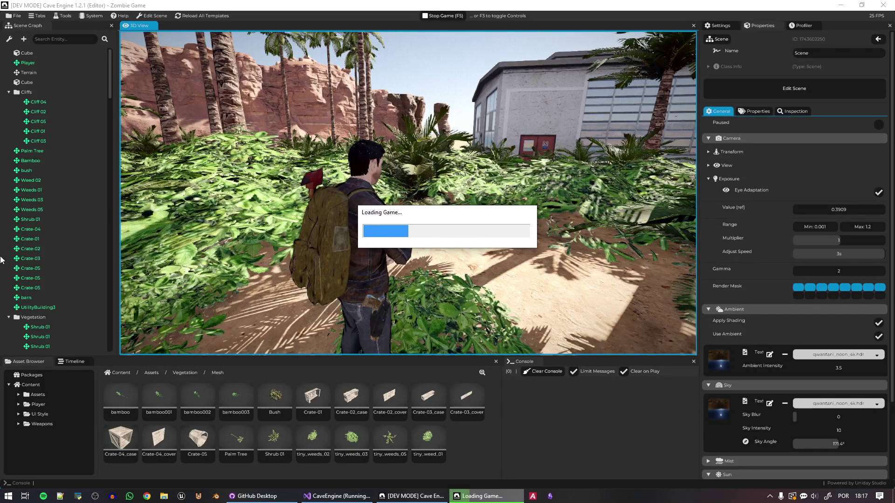
key("F5")
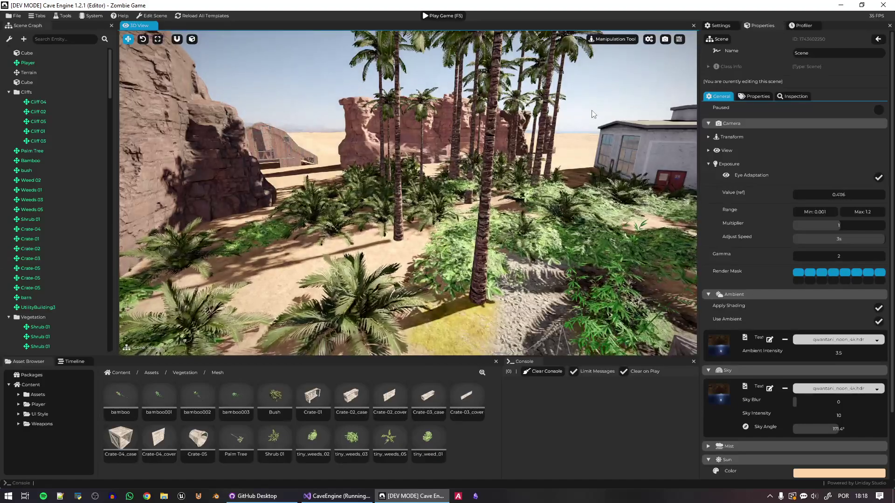
Select the Weed 02 clump near the white building and survey the whole vegetated area from above.
left_click(574, 196)
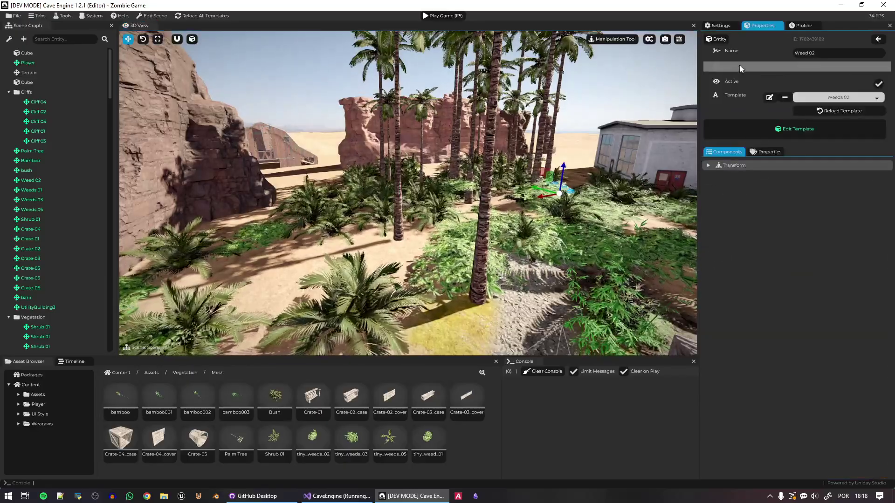
key("s")
right_click_drag(559, 191, 606, 192)
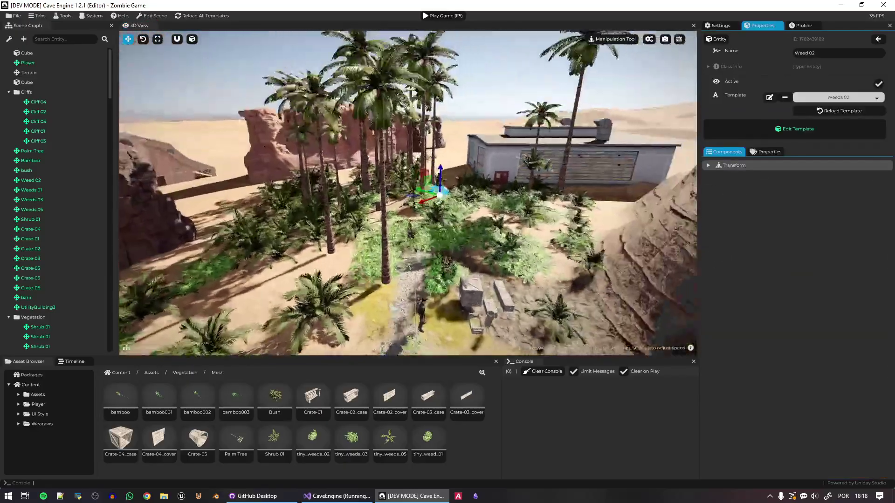
key("w")
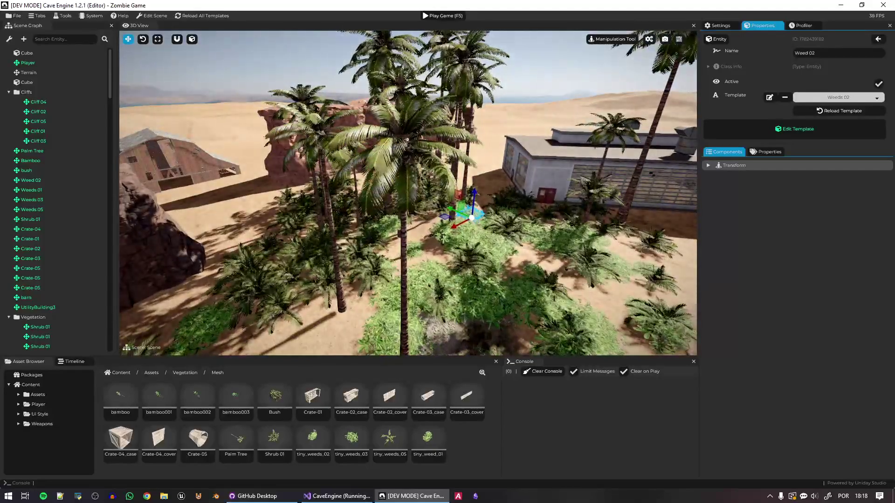